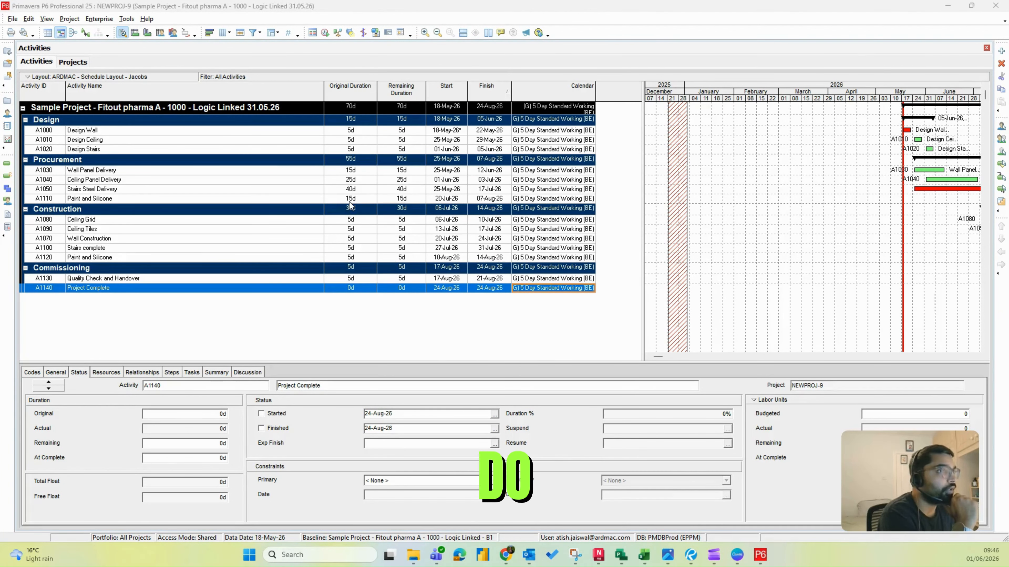
Step: Select the Design Stairs activity and look at the June 2026 calendar image in Snipping Tool before returning to the schedule
{"action": "left_click", "coordinate": [152, 150]}
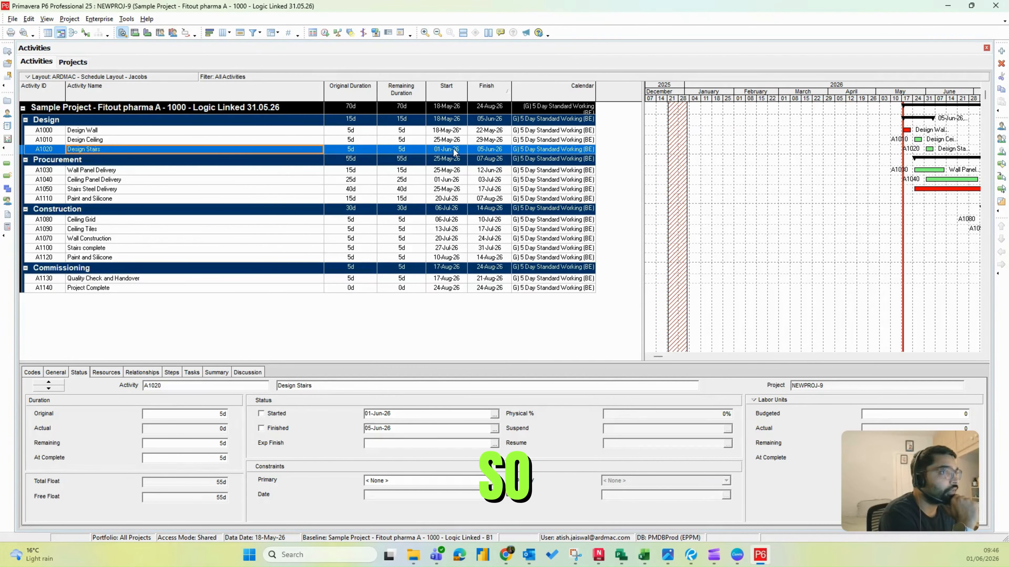
{"action": "left_click", "coordinate": [575, 555]}
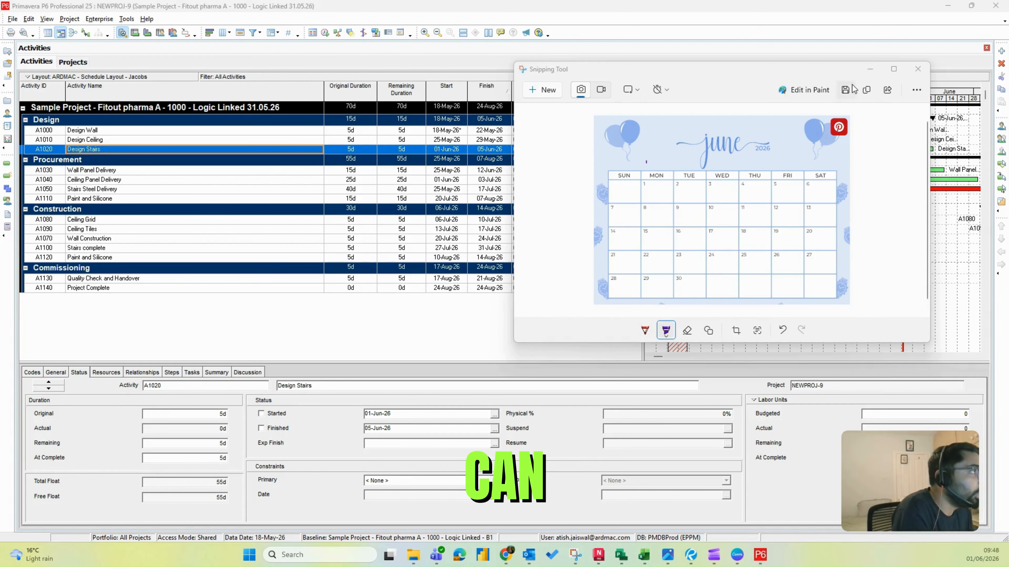
{"action": "left_click", "coordinate": [870, 70]}
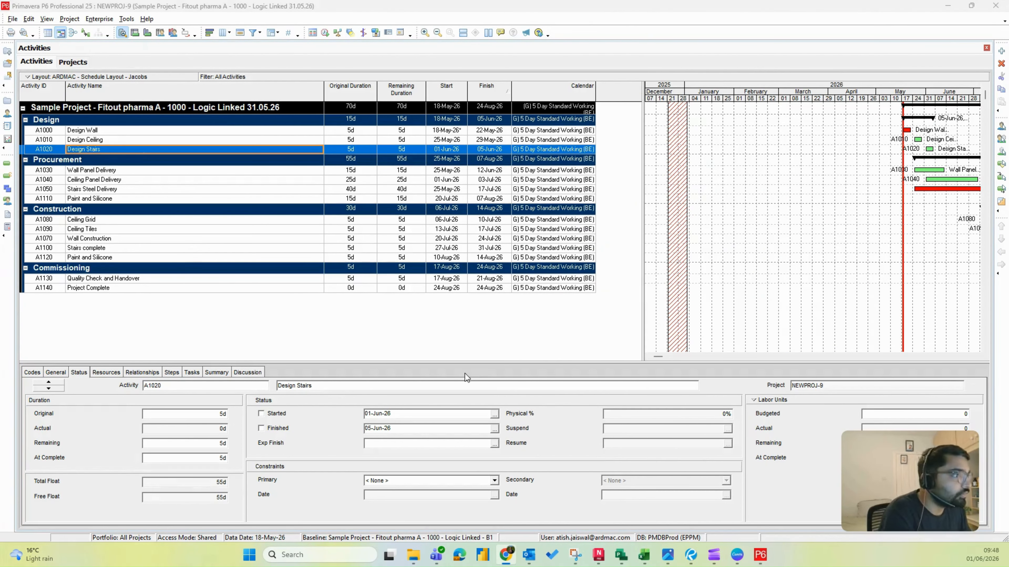
Step: Add a project-level calendar copied from the global calendar (G) 5 Day Standard Working (BE)
{"action": "left_click", "coordinate": [99, 19]}
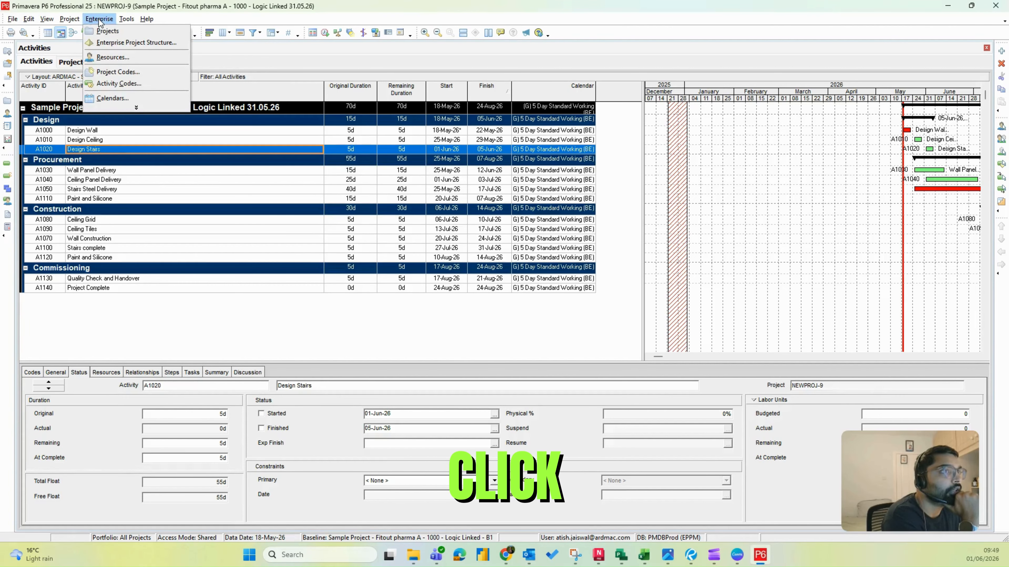
{"action": "left_click", "coordinate": [125, 98]}
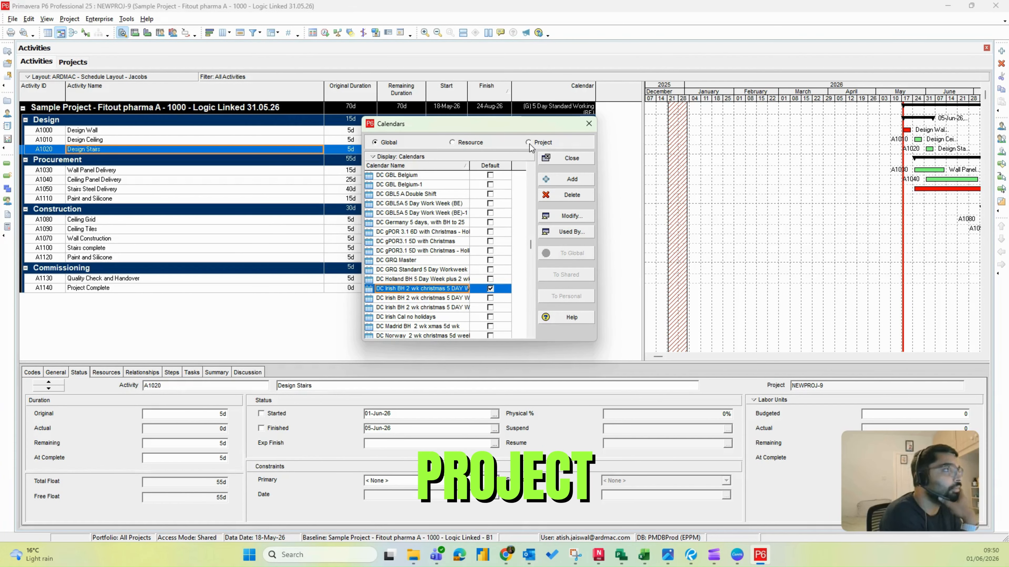
{"action": "left_click", "coordinate": [528, 142]}
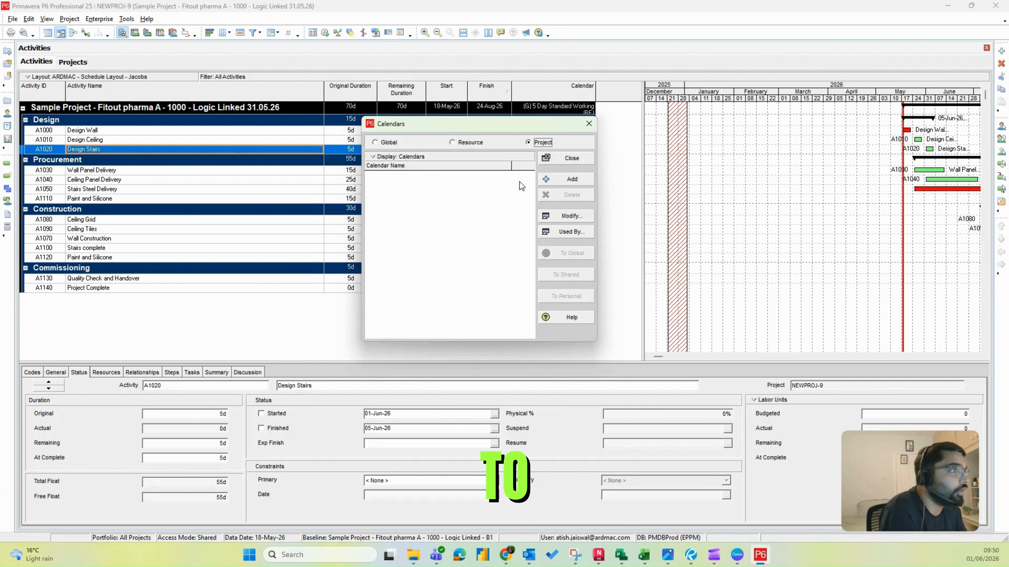
{"action": "left_click", "coordinate": [566, 214]}
{"action": "left_click", "coordinate": [568, 217]}
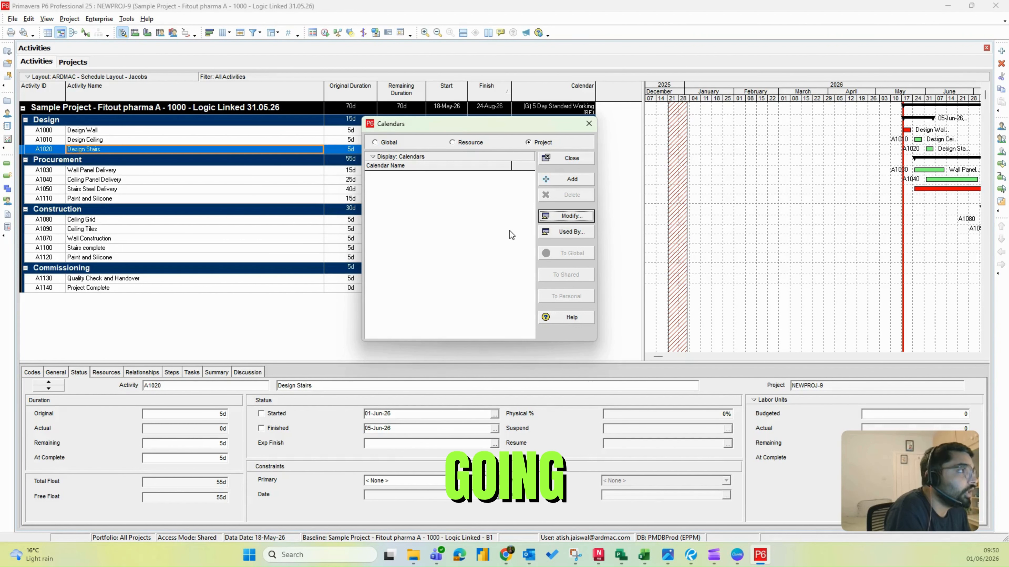
{"action": "left_click", "coordinate": [577, 179]}
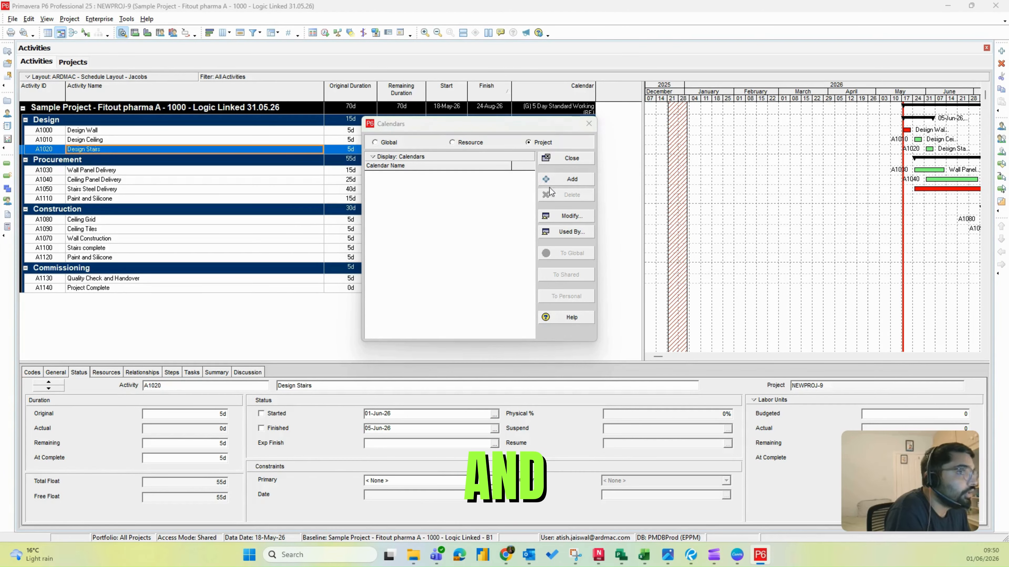
{"action": "left_click_drag", "start_coordinate": [275, 247], "coordinate": [299, 179]}
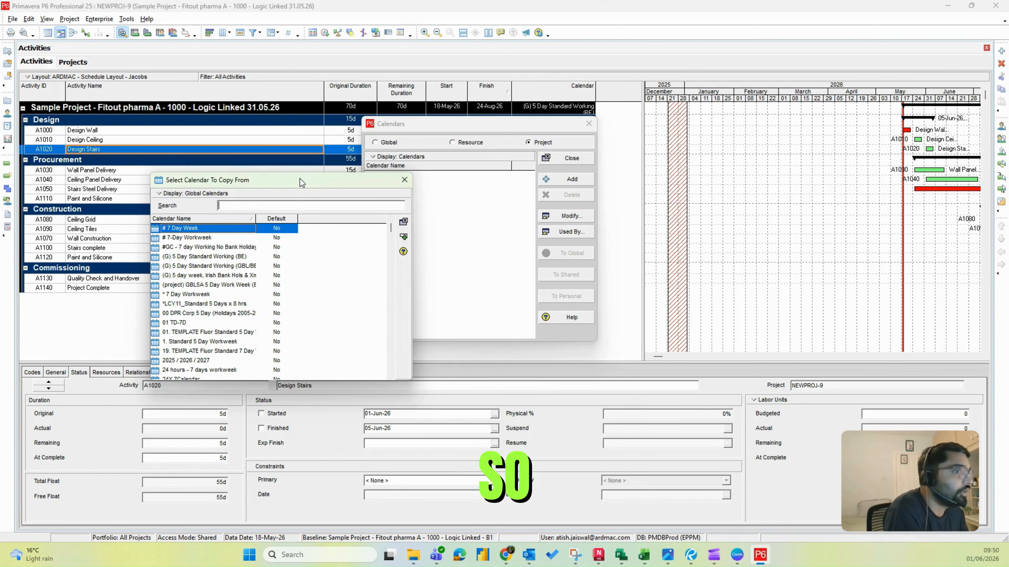
{"action": "left_click", "coordinate": [230, 257]}
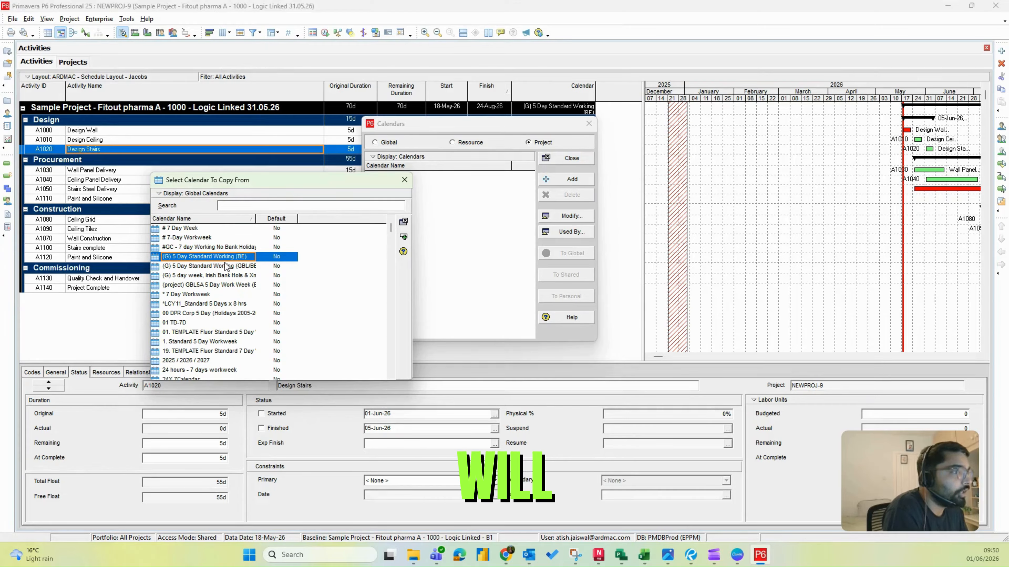
{"action": "left_click", "coordinate": [403, 237]}
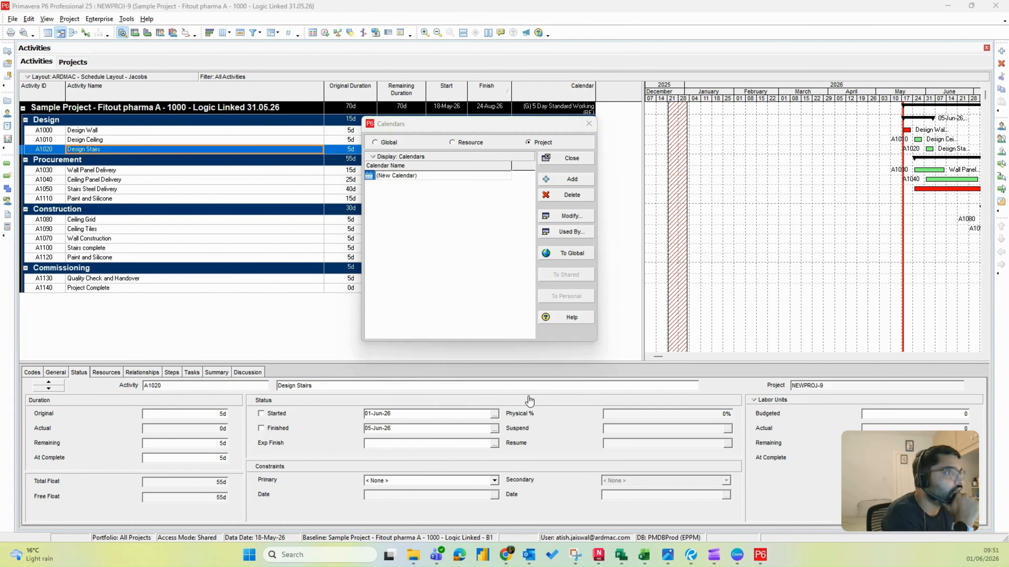
Step: Name the new project calendar "5 day working Pharma fitout A Ireland"
{"action": "left_click", "coordinate": [433, 175]}
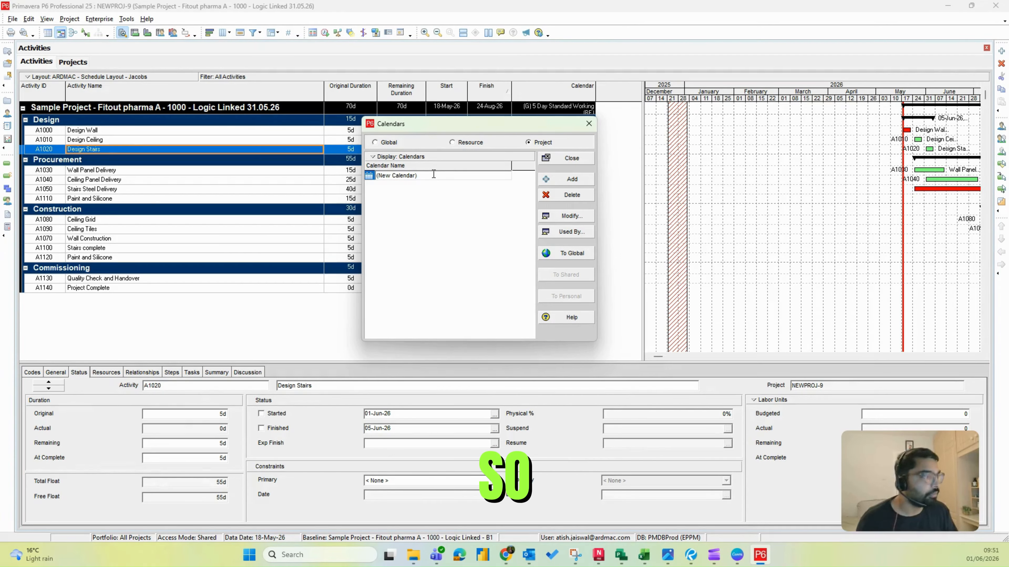
{"action": "key", "text": "BackSpace"}
{"action": "key", "text": "BackSpace"}
{"action": "key", "text": "BackSpace"}
{"action": "key", "text": "BackSpace"}
{"action": "key", "text": "BackSpace"}
{"action": "key", "text": "BackSpace"}
{"action": "key", "text": "BackSpace"}
{"action": "key", "text": "BackSpace"}
{"action": "key", "text": "BackSpace"}
{"action": "key", "text": "BackSpace"}
{"action": "key", "text": "BackSpace"}
{"action": "key", "text": "BackSpace"}
{"action": "key", "text": "BackSpace"}
{"action": "key", "text": "BackSpace"}
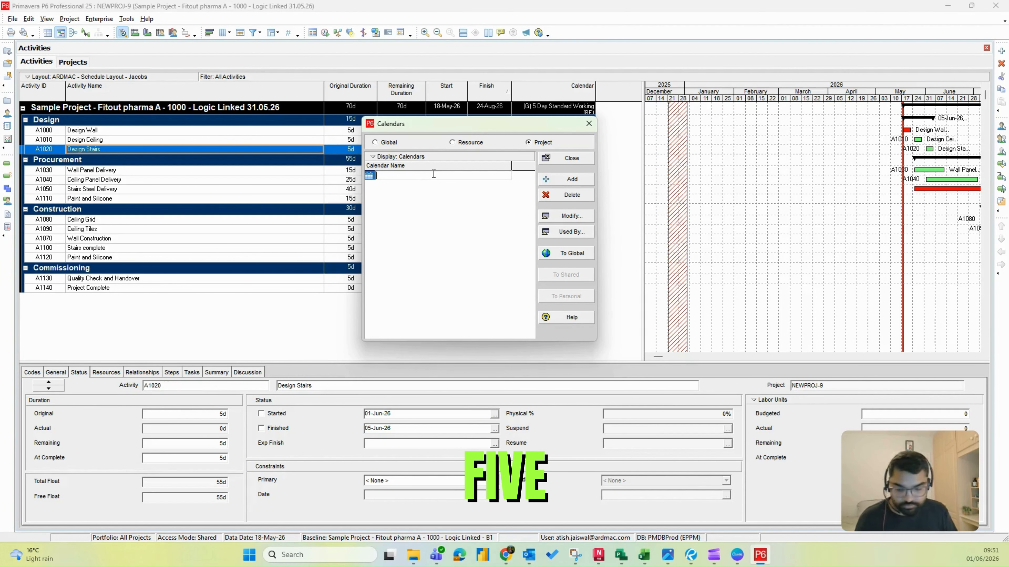
{"action": "type", "text": "P"}
{"action": "key", "text": "BackSpace"}
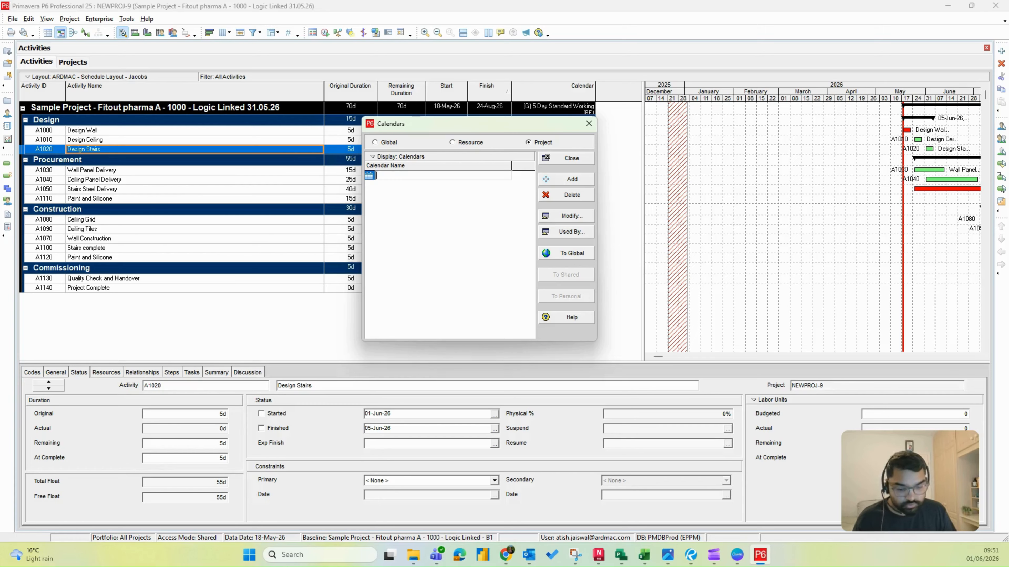
{"action": "type", "text": "5 da"}
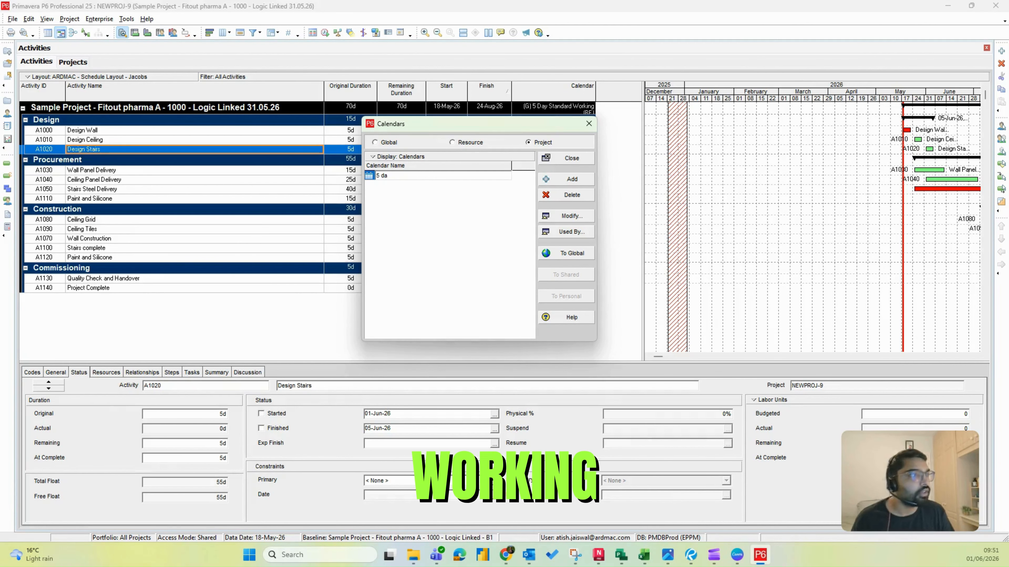
{"action": "type", "text": "y work"}
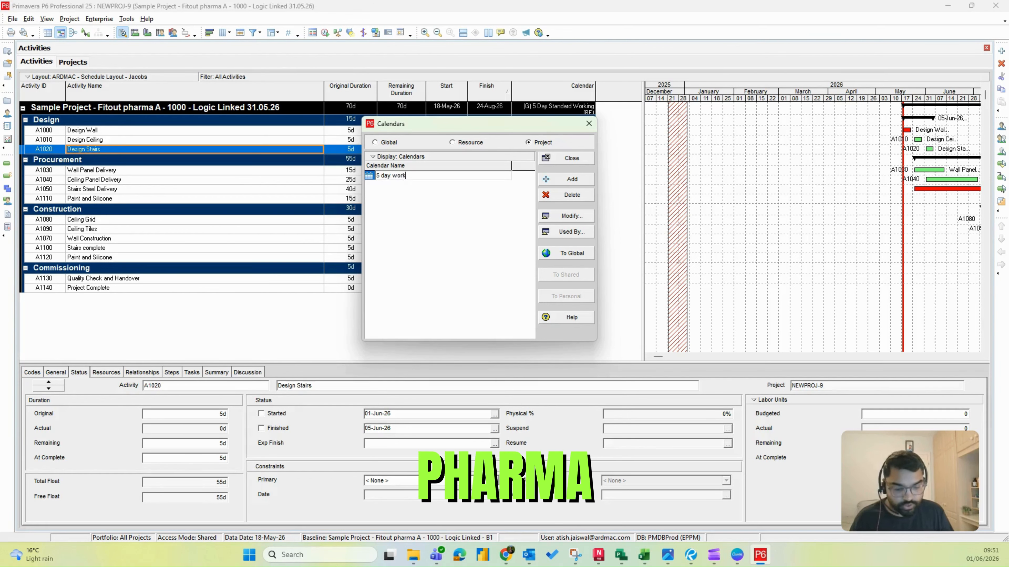
{"action": "type", "text": "ing"}
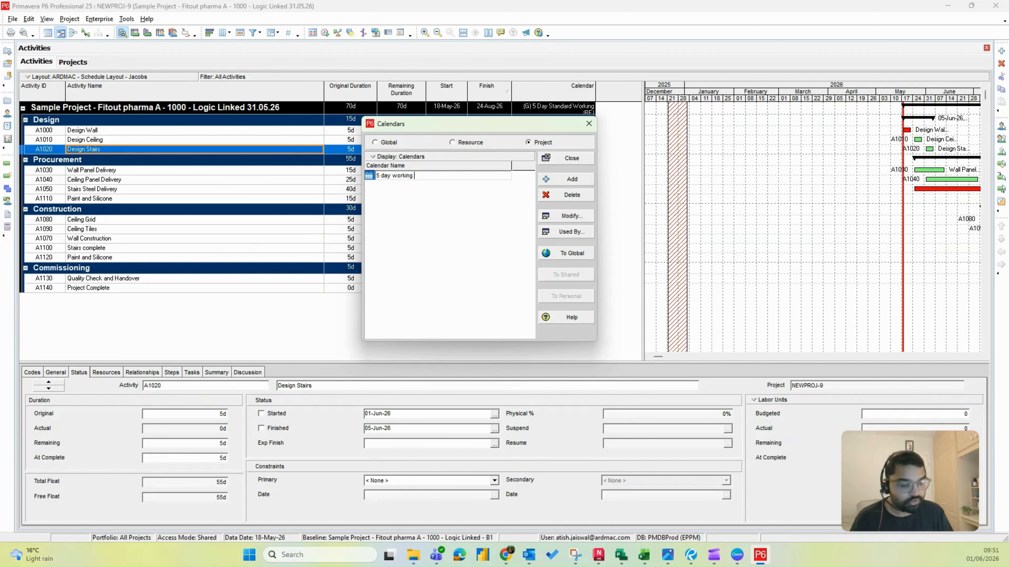
{"action": "type", "text": " P"}
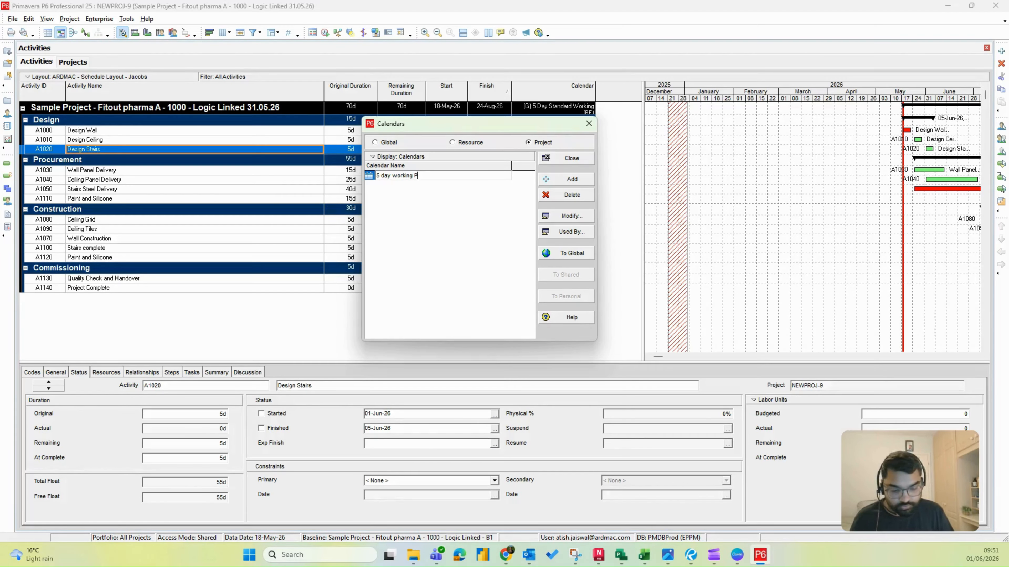
{"action": "type", "text": "harma fitout"}
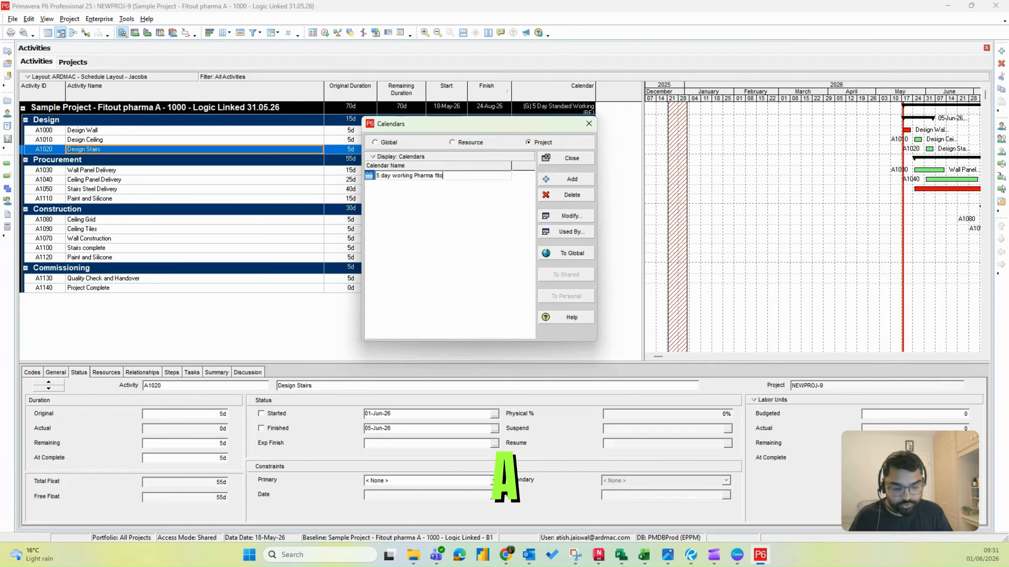
{"action": "type", "text": "A"}
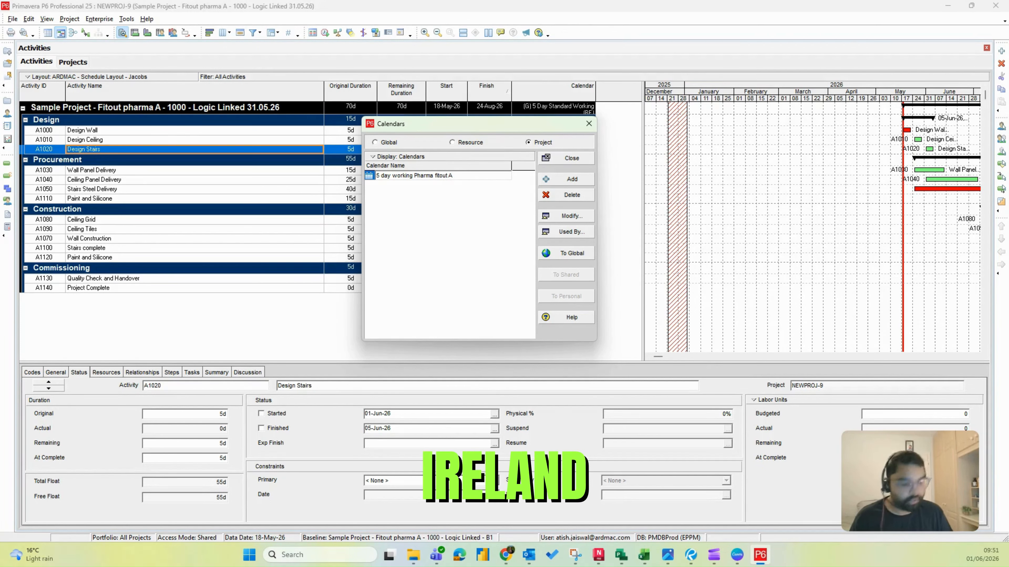
{"action": "type", "text": " Ireland"}
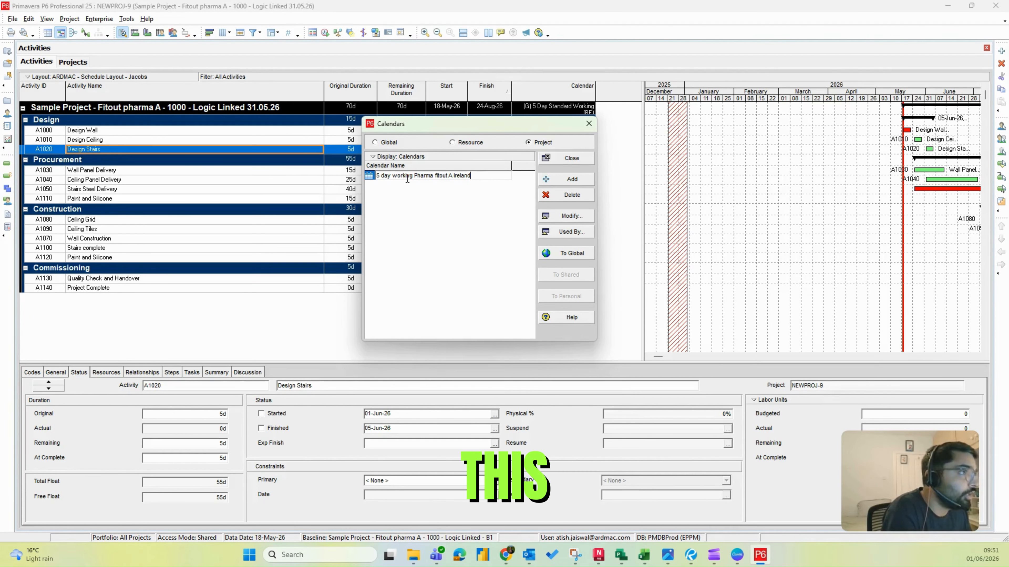
{"action": "left_click", "coordinate": [472, 203]}
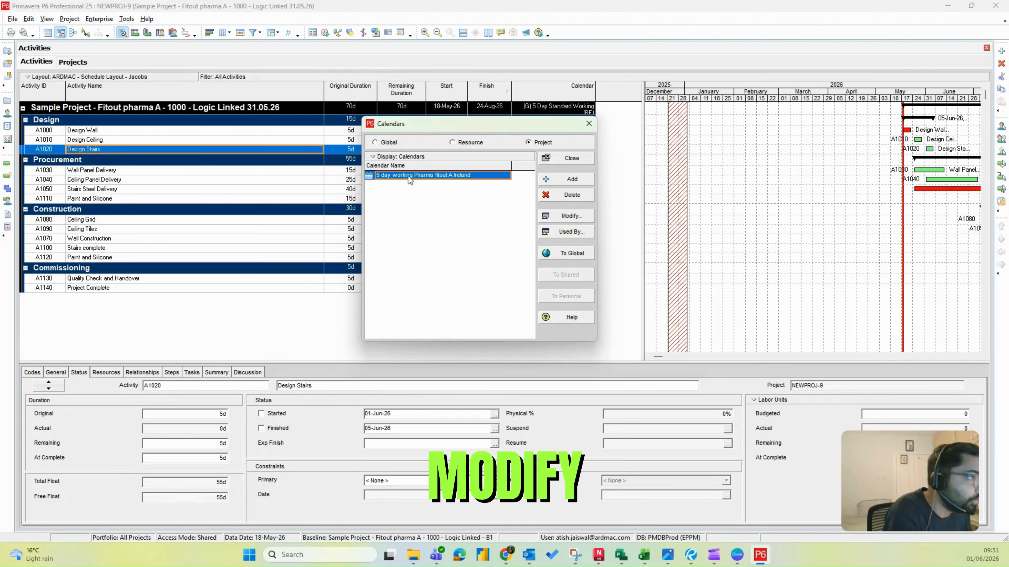
Step: Open the new project calendar for modification and make 17 March 2026 a nonwork day
{"action": "left_click", "coordinate": [578, 219]}
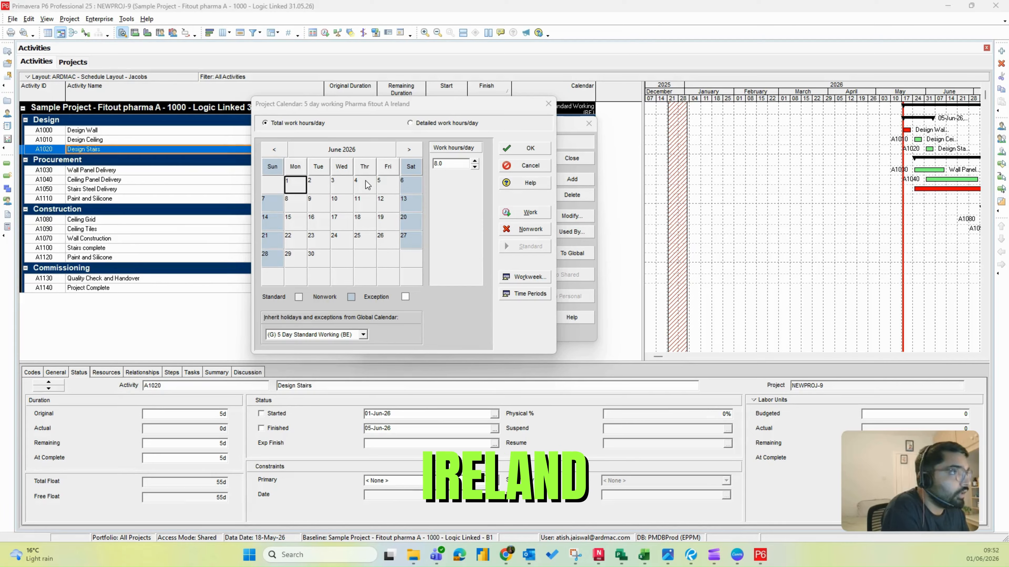
{"action": "left_click", "coordinate": [283, 149]}
{"action": "left_click", "coordinate": [283, 149]}
{"action": "left_click", "coordinate": [282, 149]}
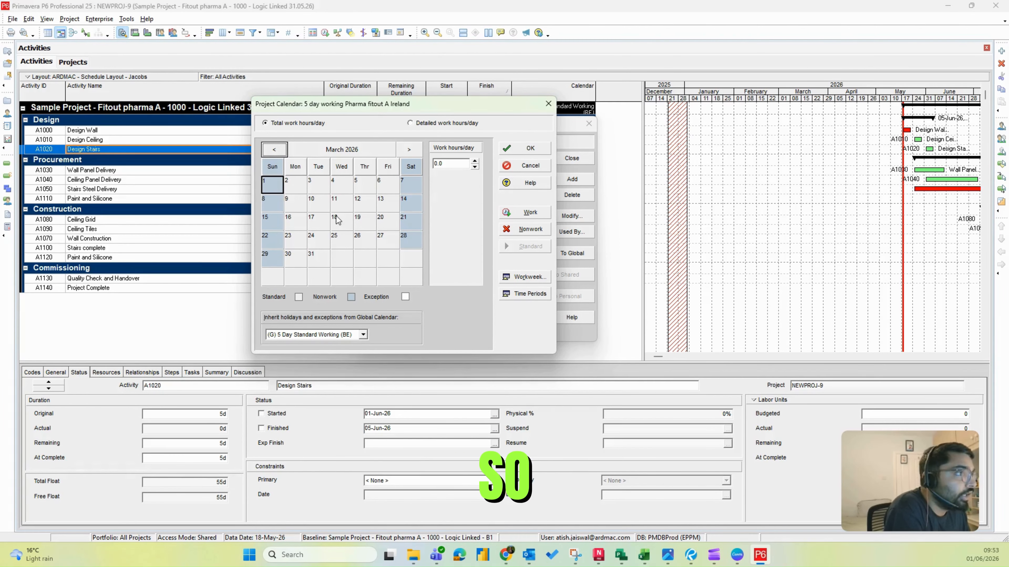
{"action": "left_click", "coordinate": [318, 223]}
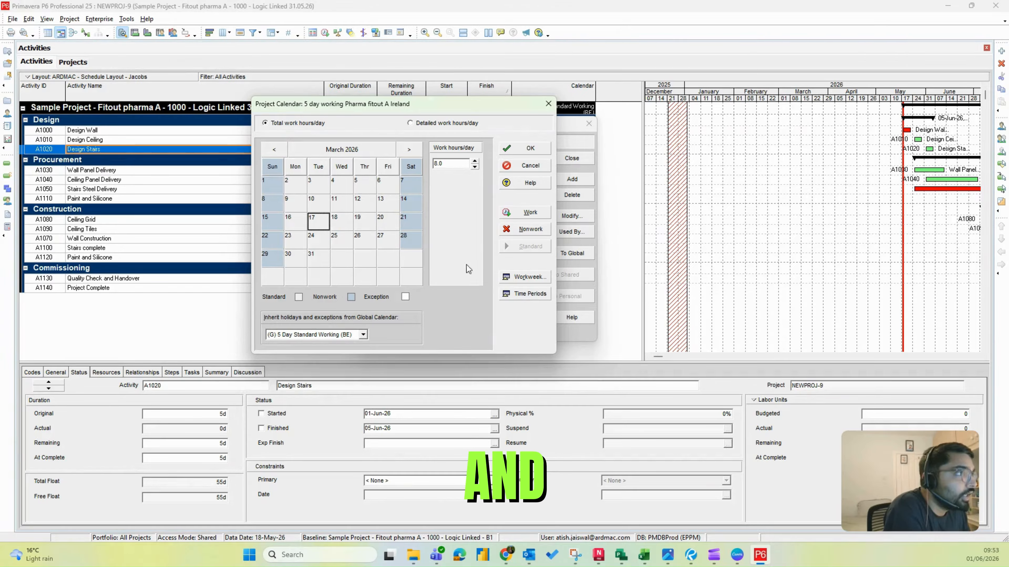
{"action": "left_click", "coordinate": [542, 234]}
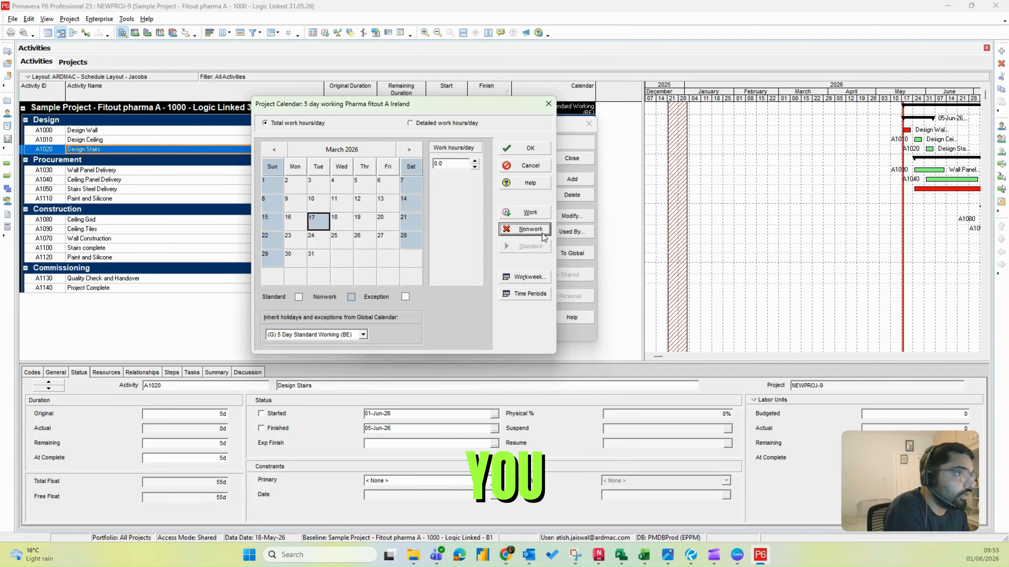
Step: Make Monday 1 June 2026 a nonwork day in the project calendar
{"action": "left_click", "coordinate": [413, 152]}
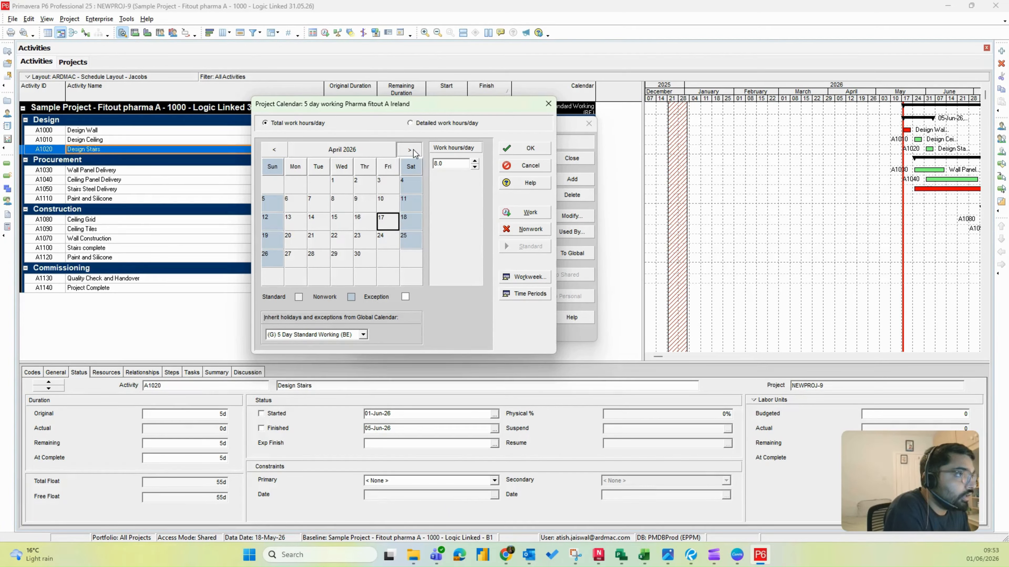
{"action": "left_click", "coordinate": [413, 152]}
{"action": "left_click", "coordinate": [411, 150]}
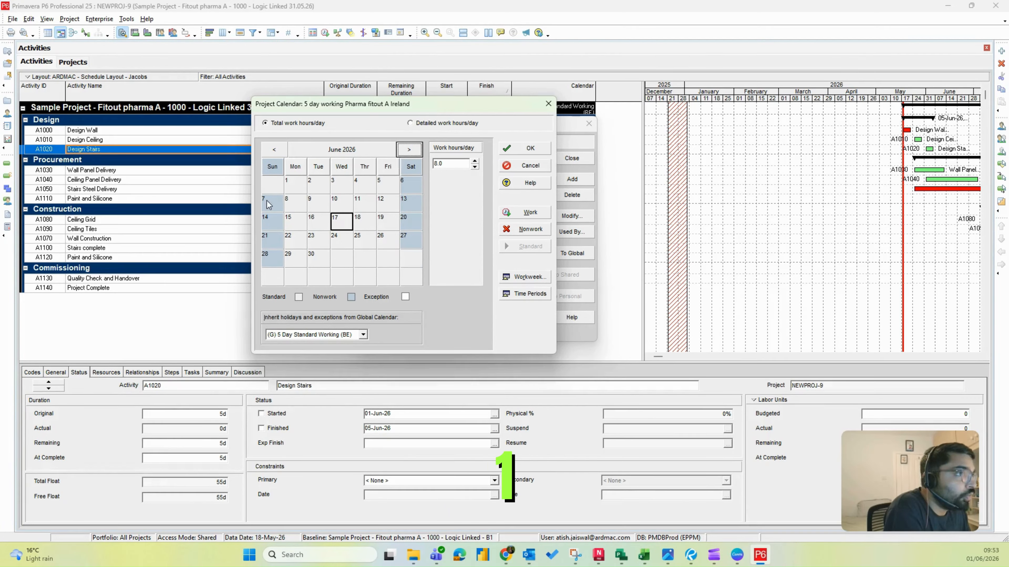
{"action": "left_click", "coordinate": [298, 188]}
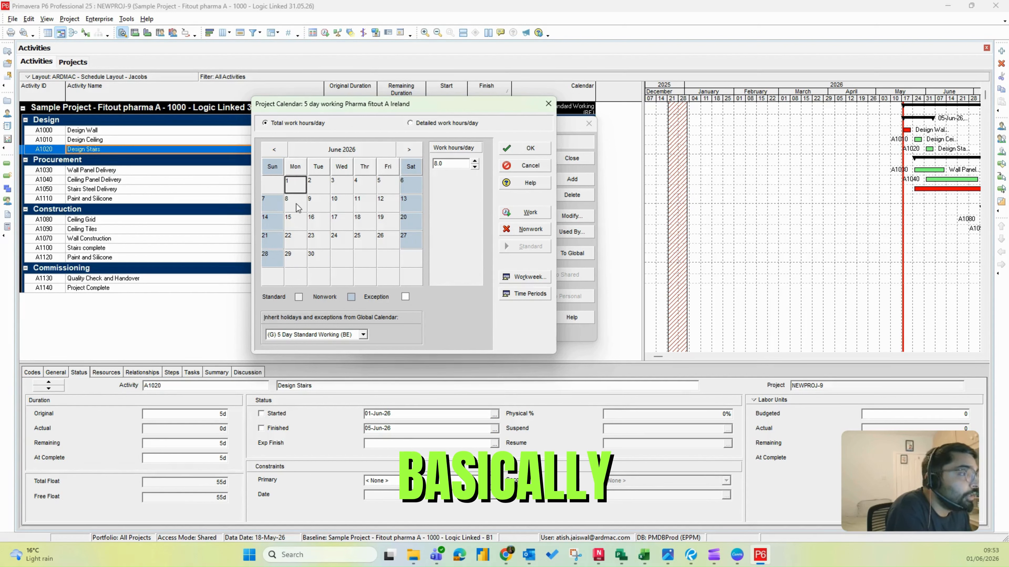
{"action": "left_click", "coordinate": [549, 231]}
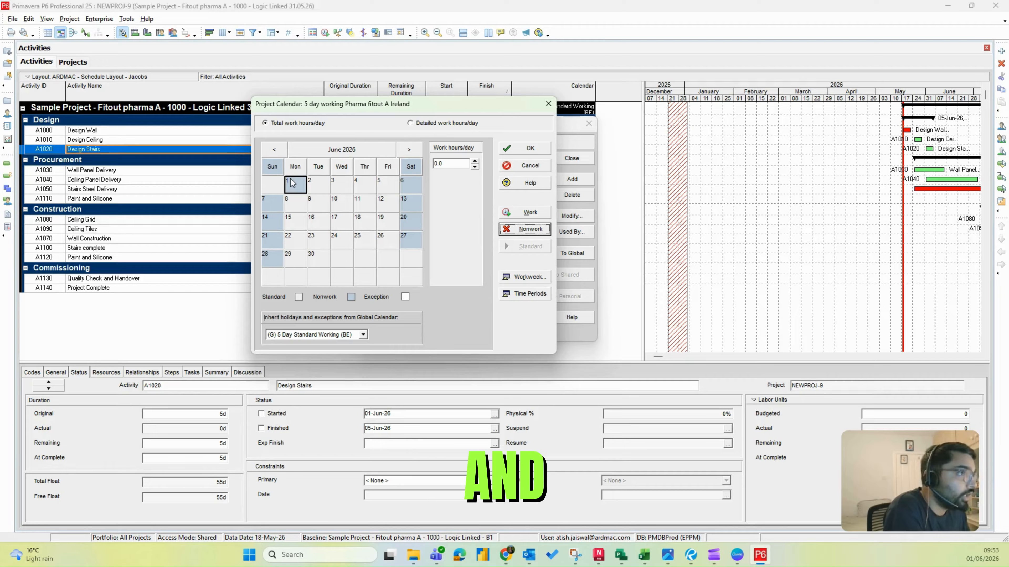
Step: Make Wednesday 15 July 2026 a nonwork day in the project calendar
{"action": "left_click", "coordinate": [409, 151]}
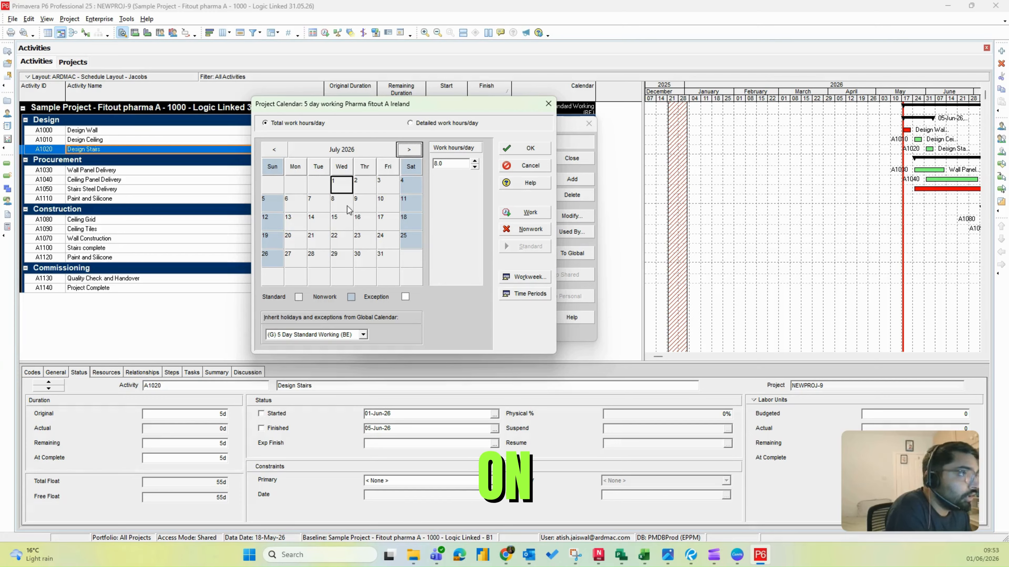
{"action": "left_click", "coordinate": [341, 219]}
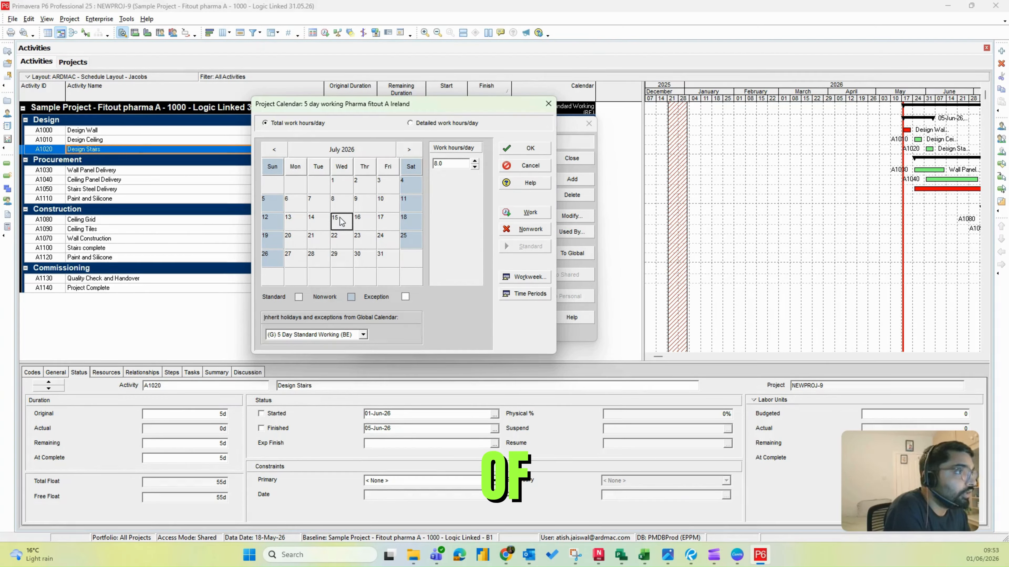
{"action": "left_click", "coordinate": [529, 230]}
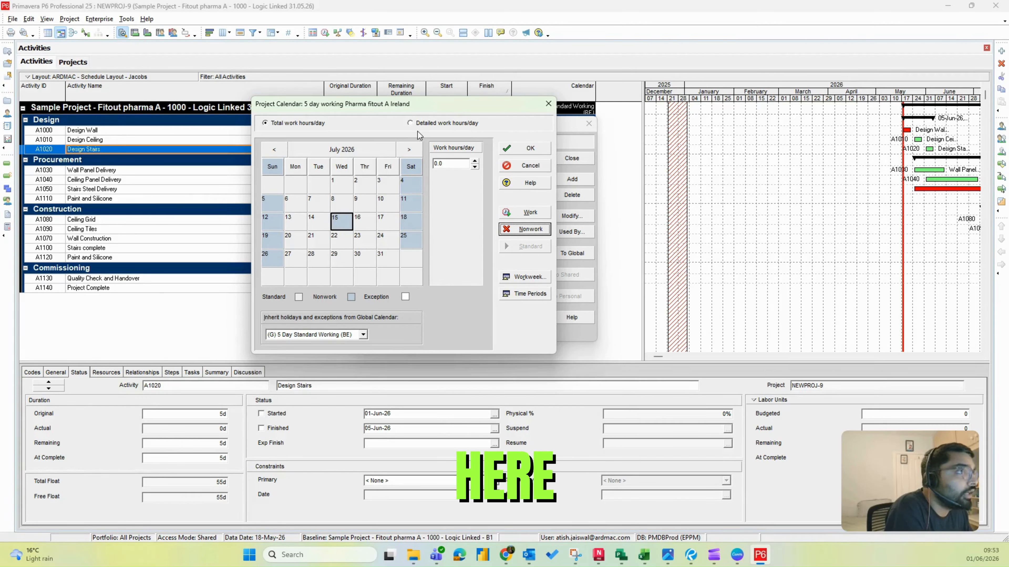
Step: Show detailed work hours per day and mark both half-hours of the midday hour on Thursday 9 July 2026 as nonwork
{"action": "left_click", "coordinate": [412, 123]}
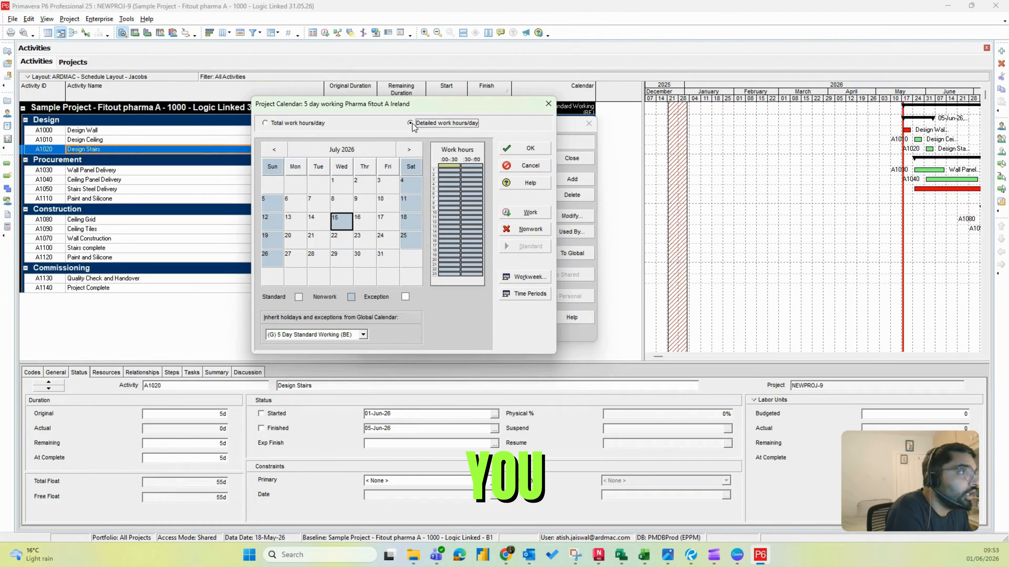
{"action": "left_click", "coordinate": [364, 202]}
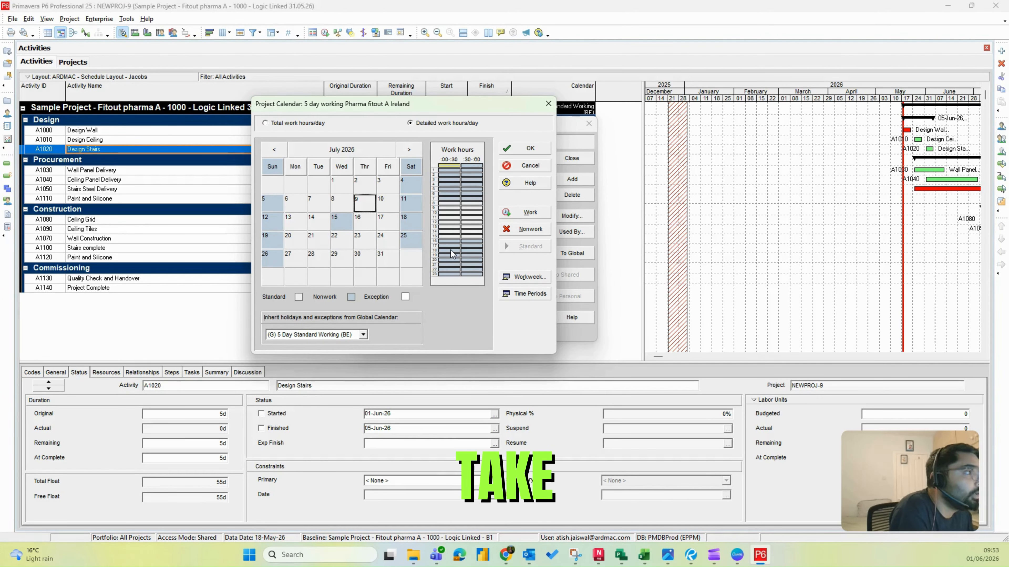
{"action": "left_click", "coordinate": [449, 221]}
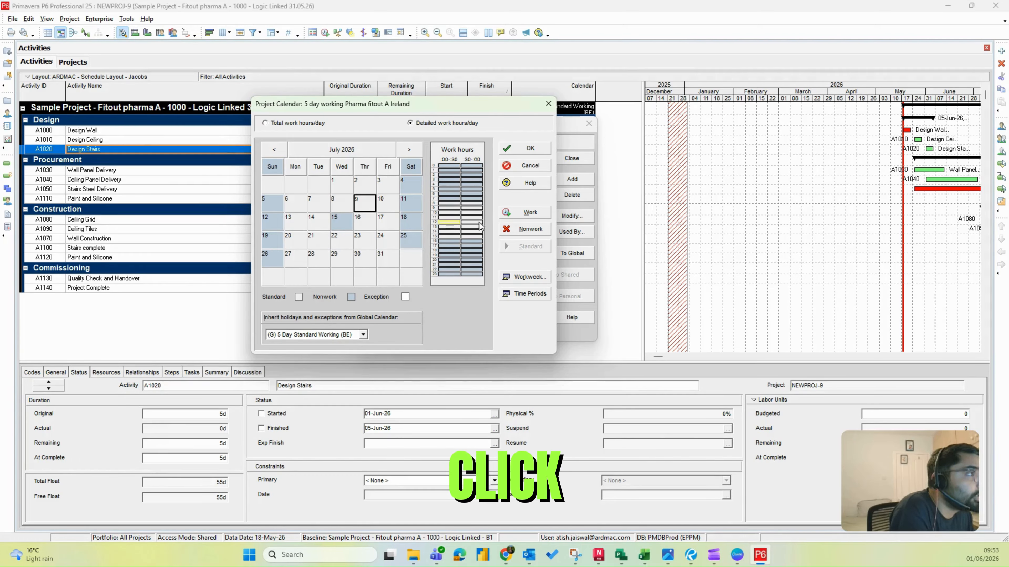
{"action": "left_click", "coordinate": [530, 229]}
{"action": "left_click", "coordinate": [472, 223]}
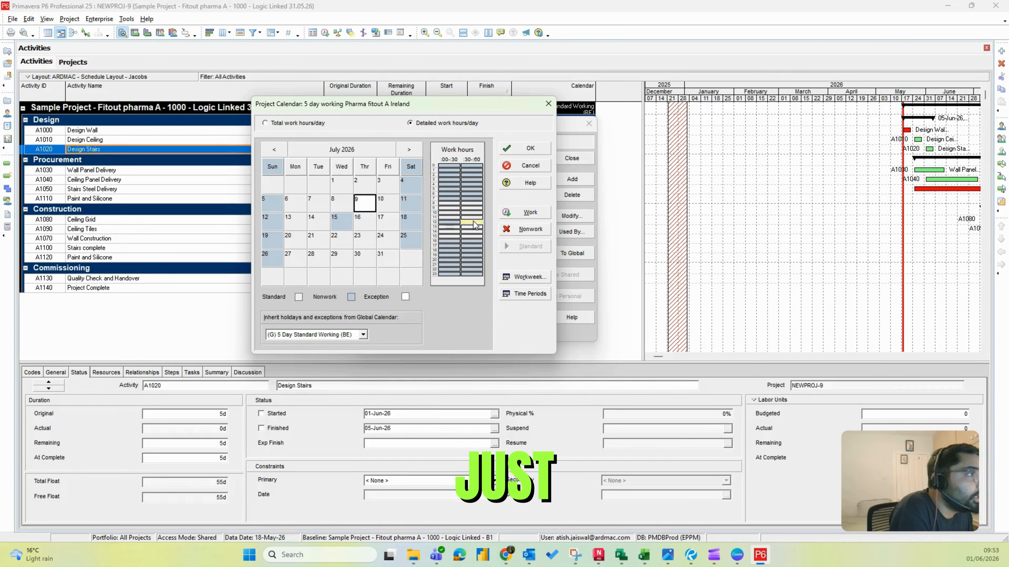
{"action": "left_click", "coordinate": [531, 231]}
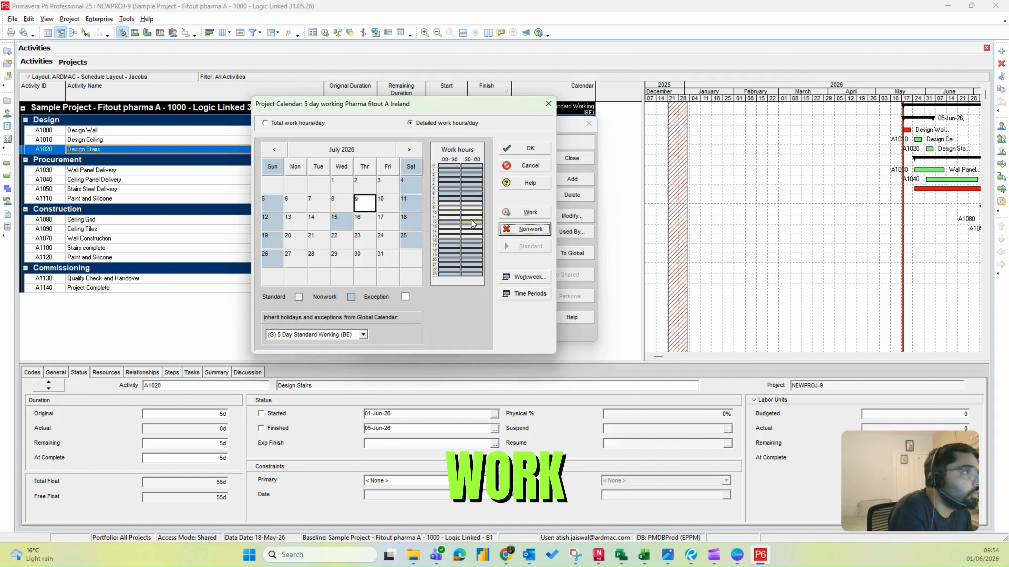
Step: Make the midday hour on 9 July 2026 working time again, then save the project calendar and close the calendar list
{"action": "left_click", "coordinate": [453, 223]}
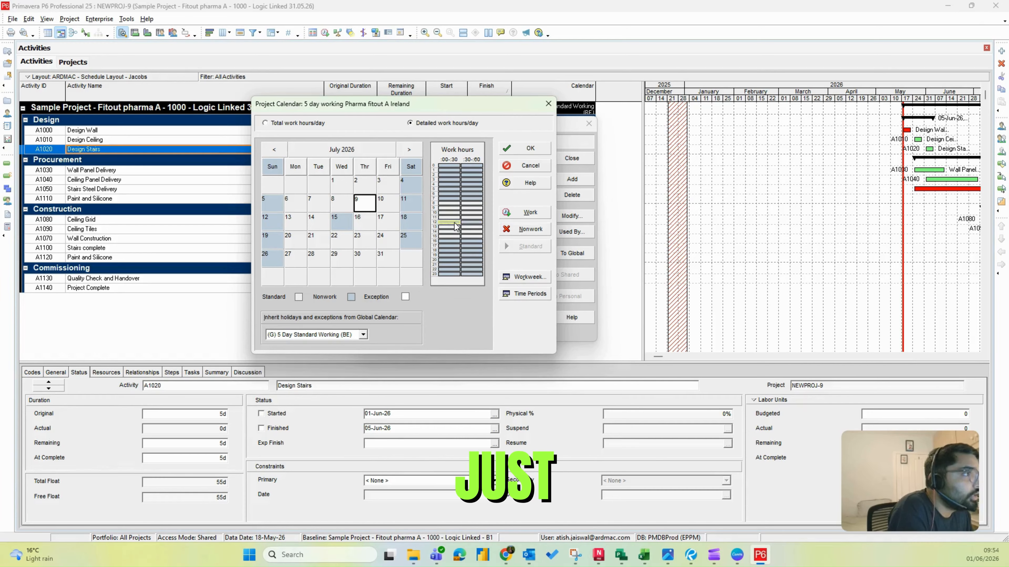
{"action": "left_click", "coordinate": [519, 212]}
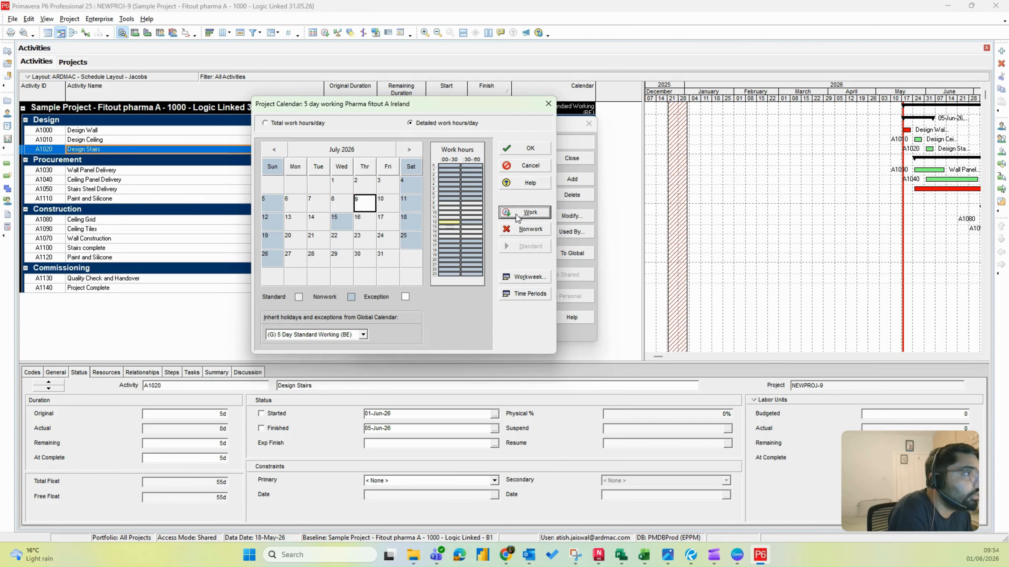
{"action": "left_click", "coordinate": [472, 222]}
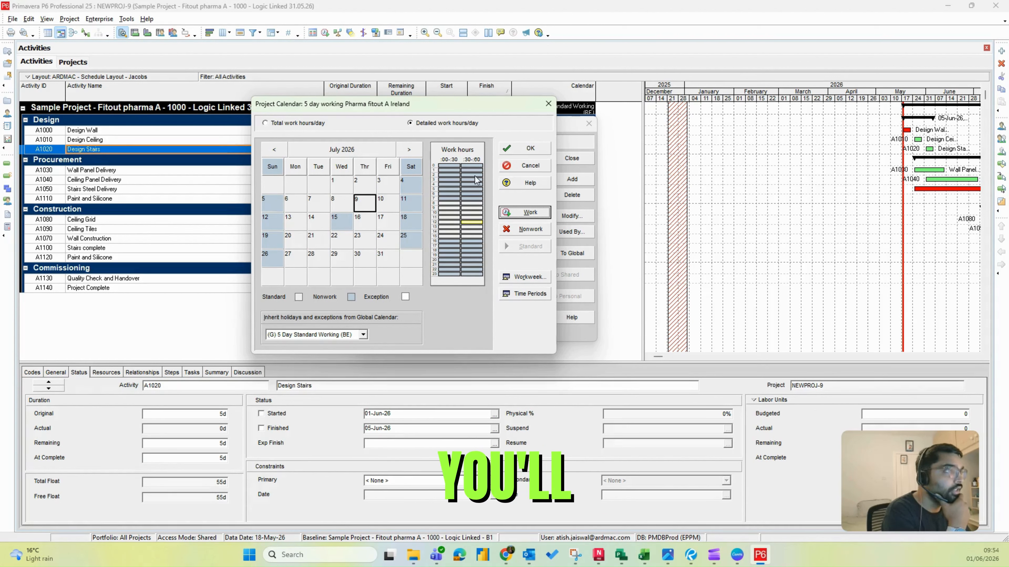
{"action": "left_click", "coordinate": [531, 148]}
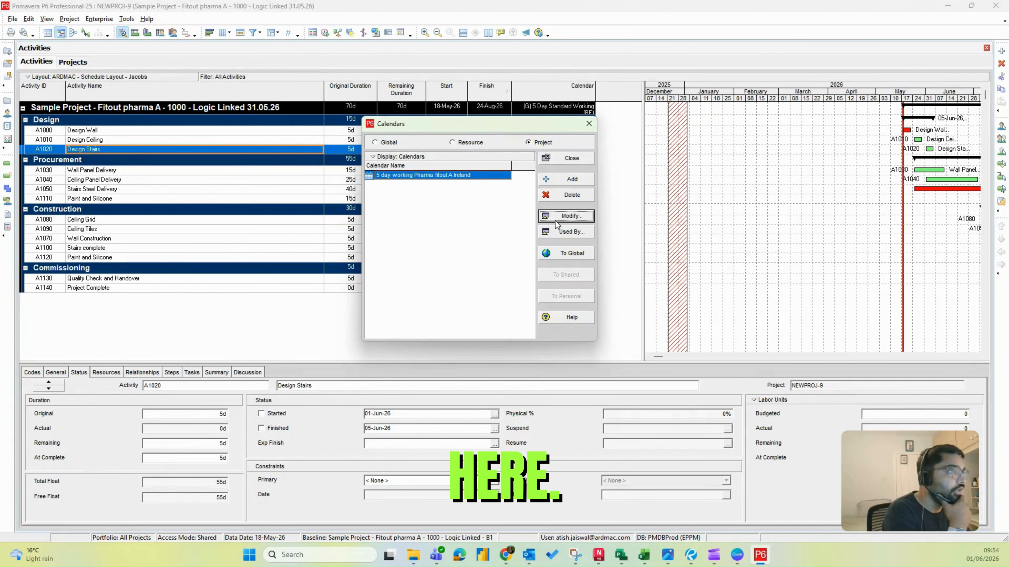
{"action": "left_click", "coordinate": [580, 159]}
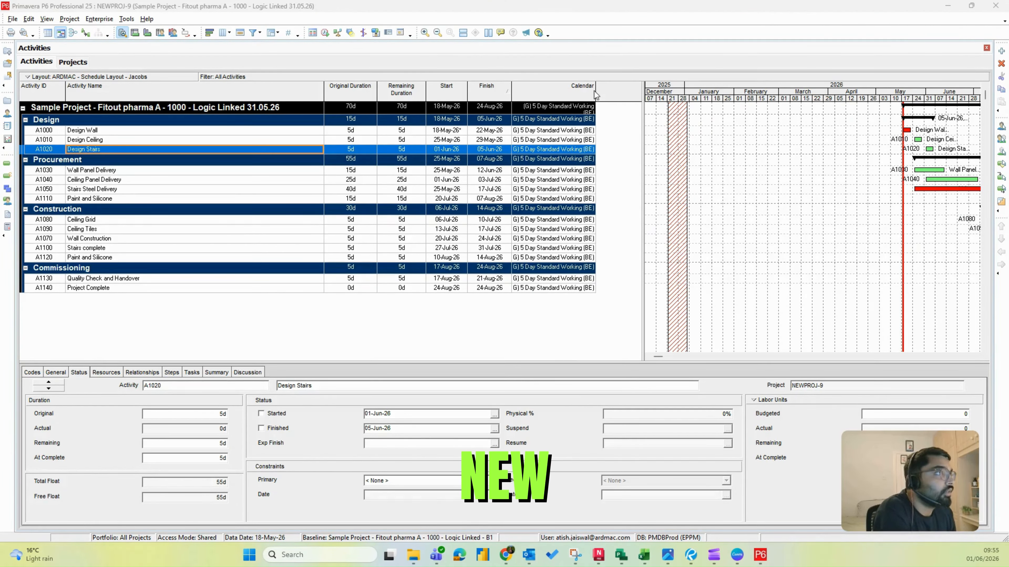
Step: Widen the Calendar column and assign the project calendar "5 day working Pharma fitout A Ireland" to activity A1000 Design Wall
{"action": "left_click_drag", "start_coordinate": [595, 91], "coordinate": [610, 92]}
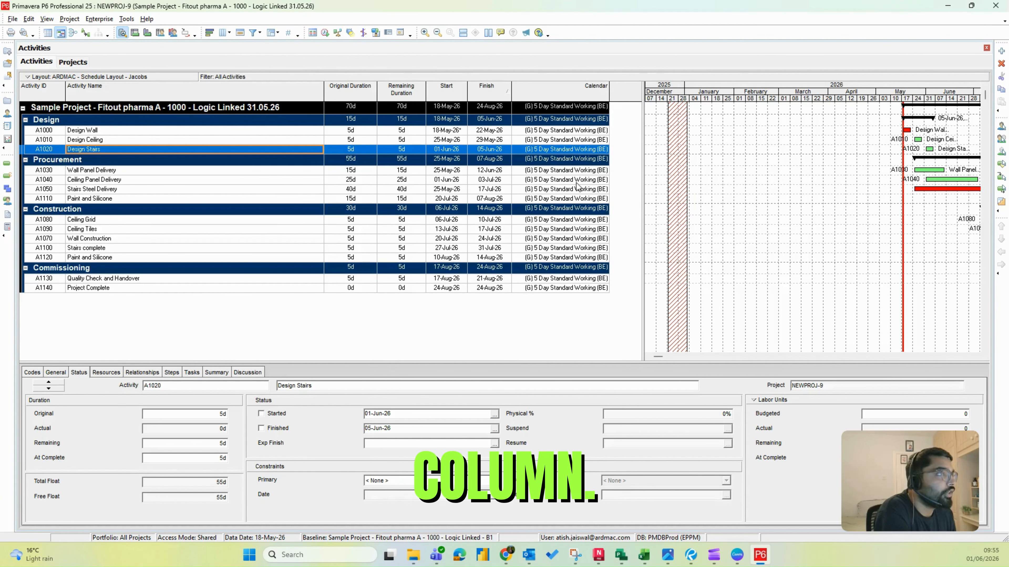
{"action": "left_click", "coordinate": [602, 132]}
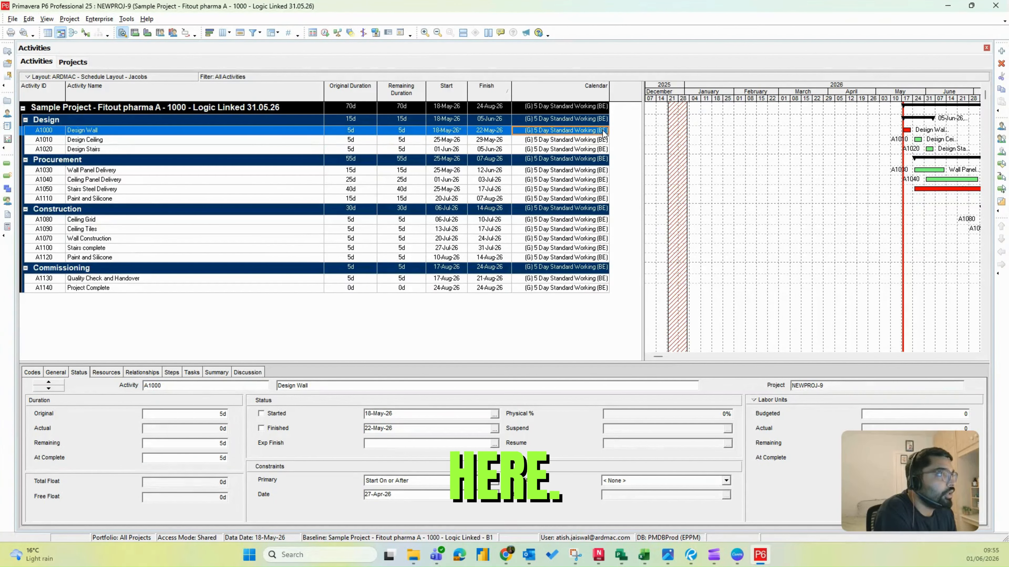
{"action": "left_click", "coordinate": [605, 131]}
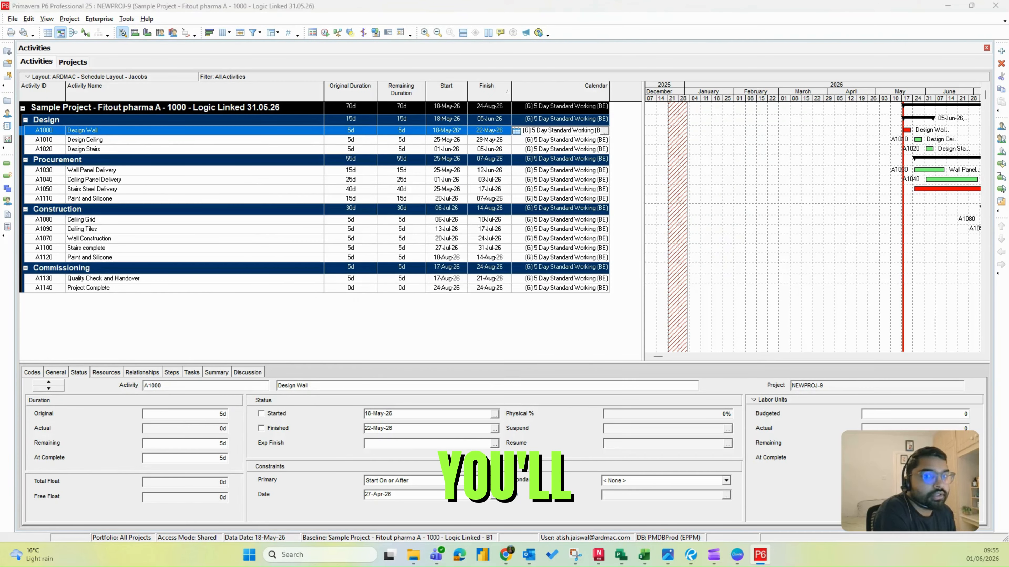
{"action": "left_click", "coordinate": [604, 130]}
{"action": "left_click_drag", "start_coordinate": [651, 49], "coordinate": [319, 152]}
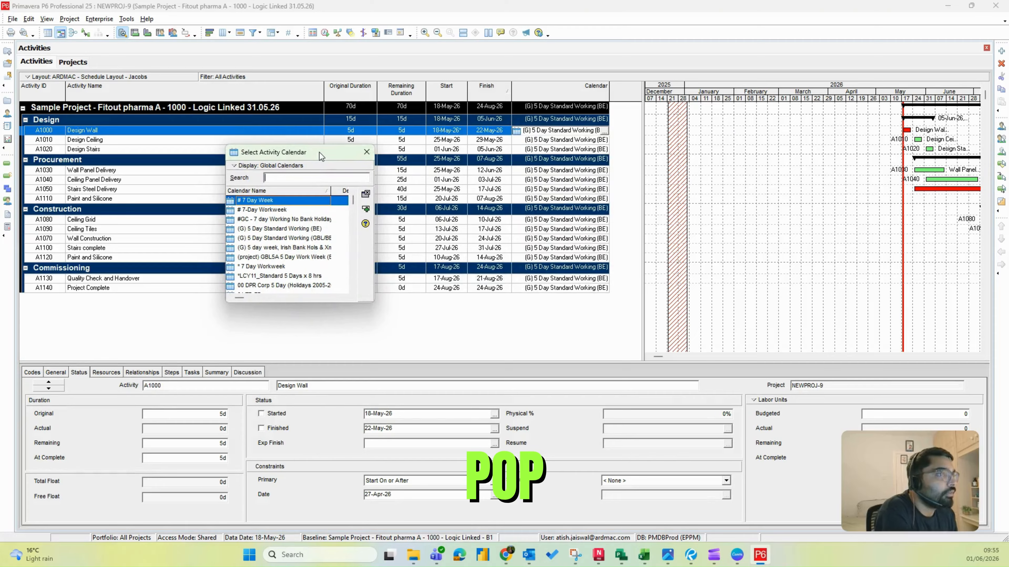
{"action": "left_click", "coordinate": [258, 167]}
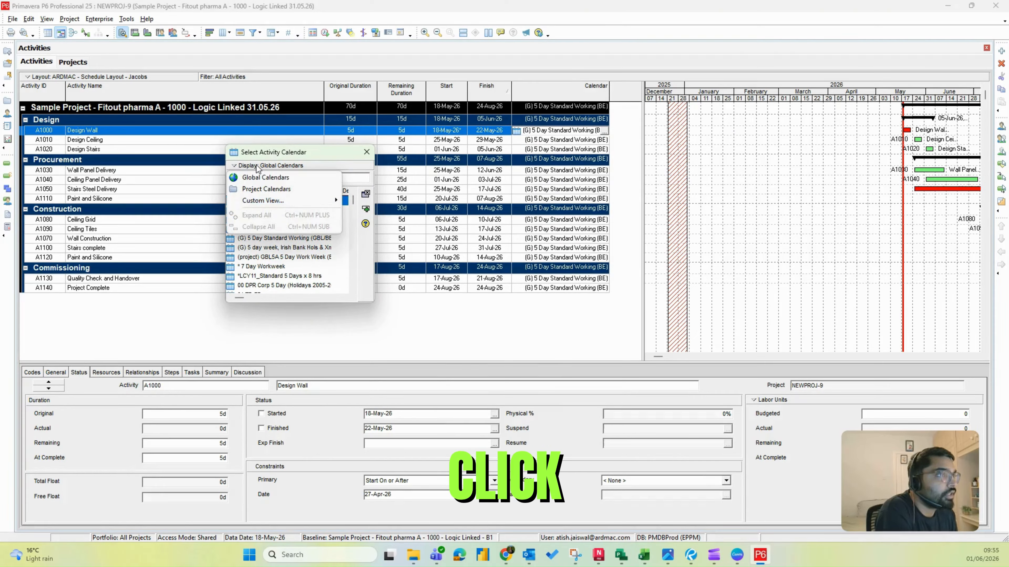
{"action": "left_click", "coordinate": [262, 190]}
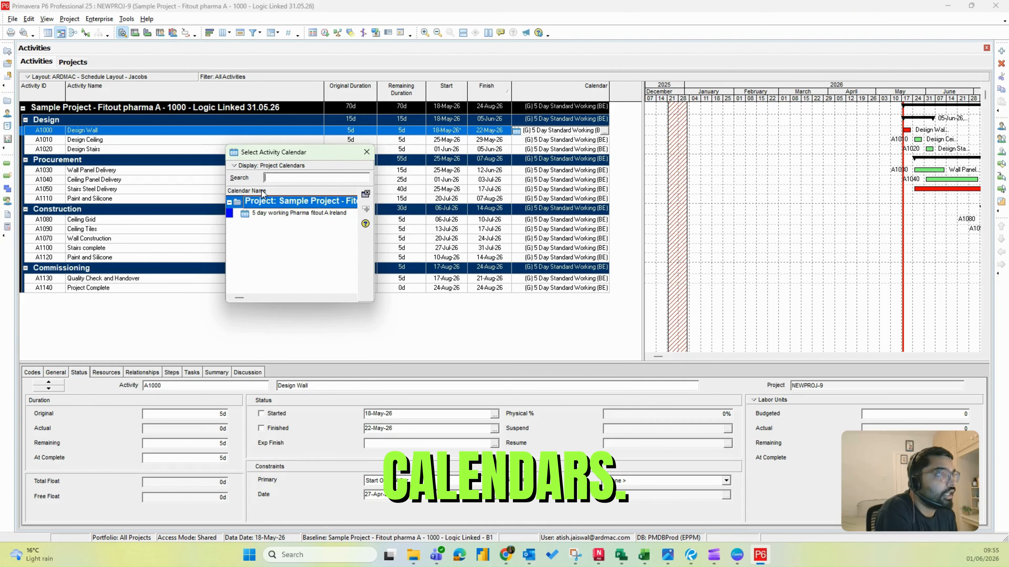
{"action": "left_click", "coordinate": [268, 216]}
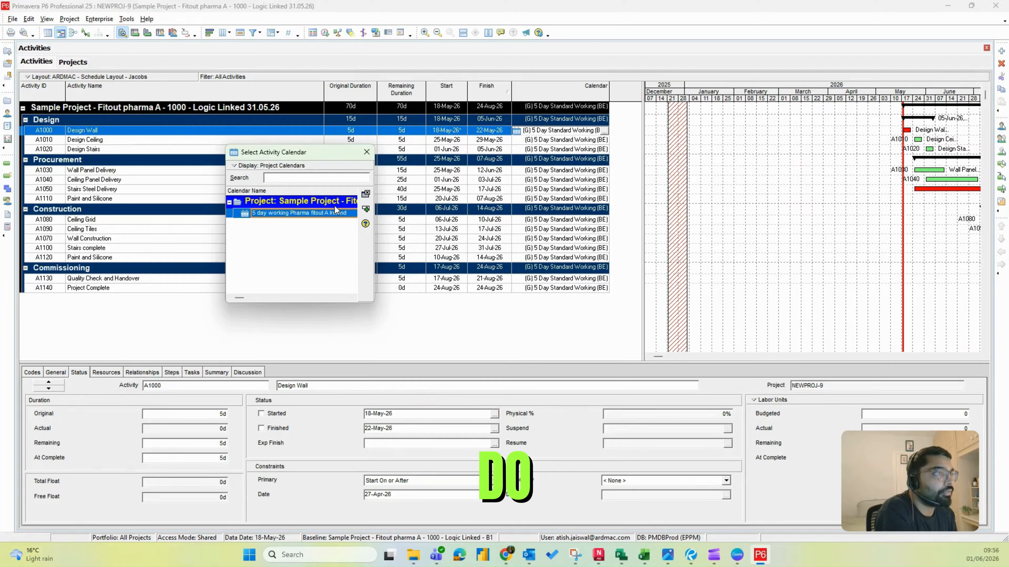
{"action": "double_click", "coordinate": [298, 215]}
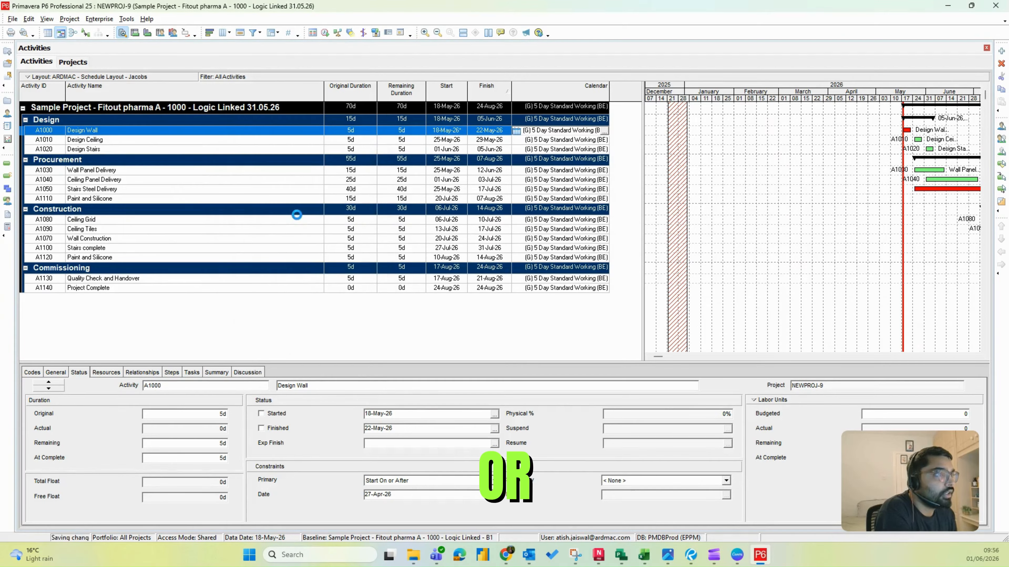
Step: Assign the project calendar "5 day working Pharma fitout A Ireland" to activity A1010 Design Ceiling
{"action": "left_click", "coordinate": [595, 140]}
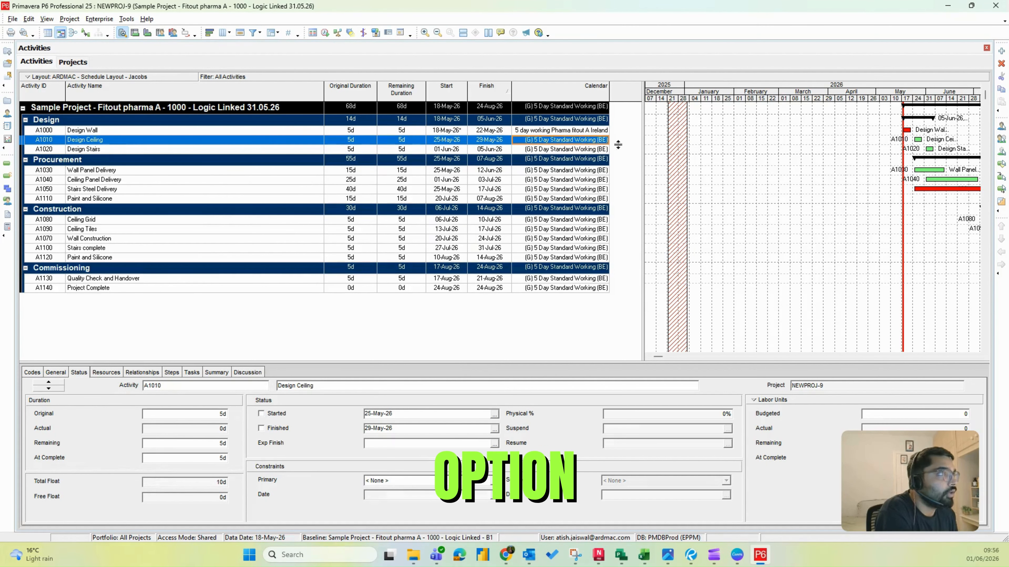
{"action": "left_click", "coordinate": [606, 141]}
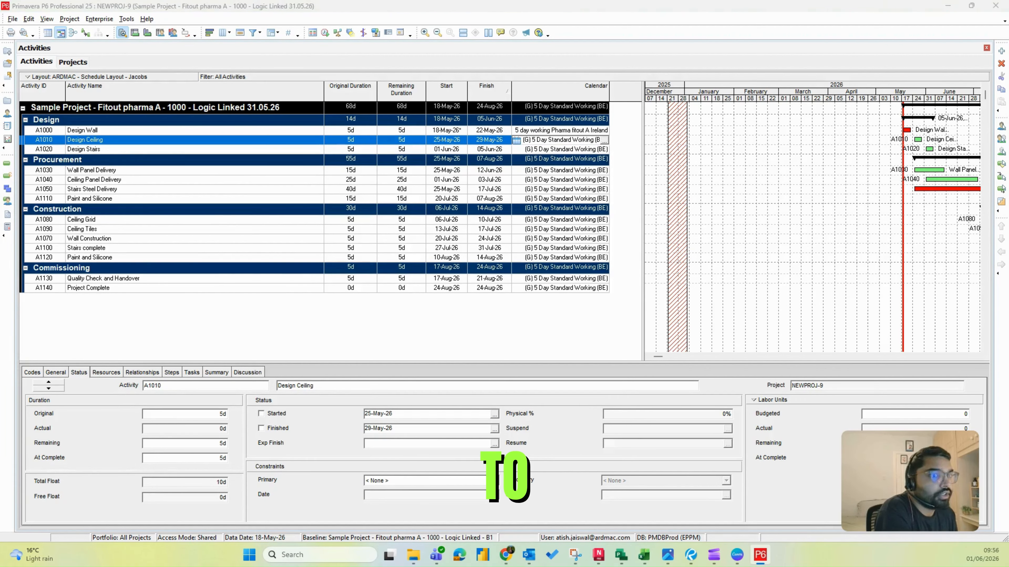
{"action": "left_click", "coordinate": [604, 141]}
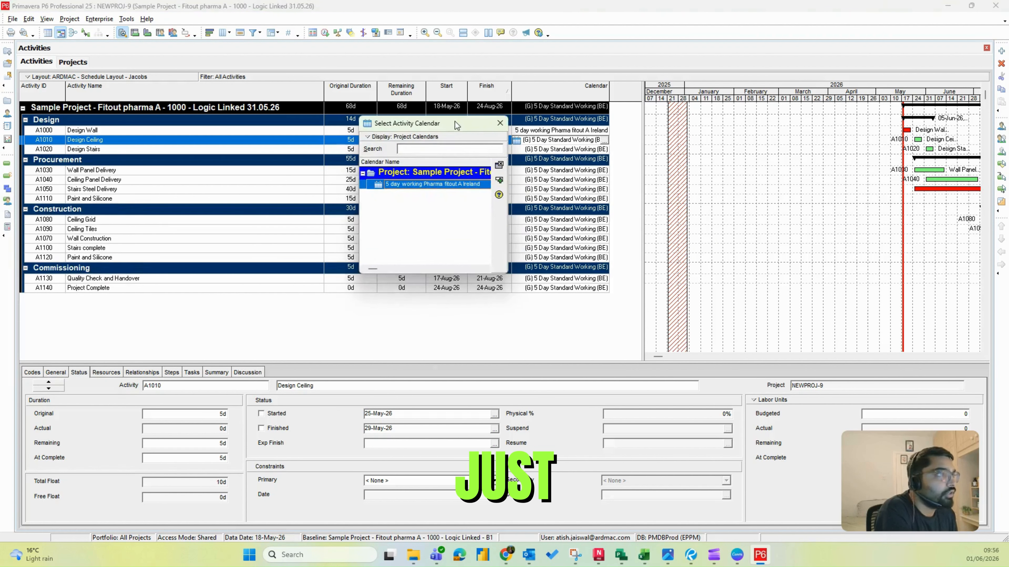
{"action": "left_click", "coordinate": [498, 182]}
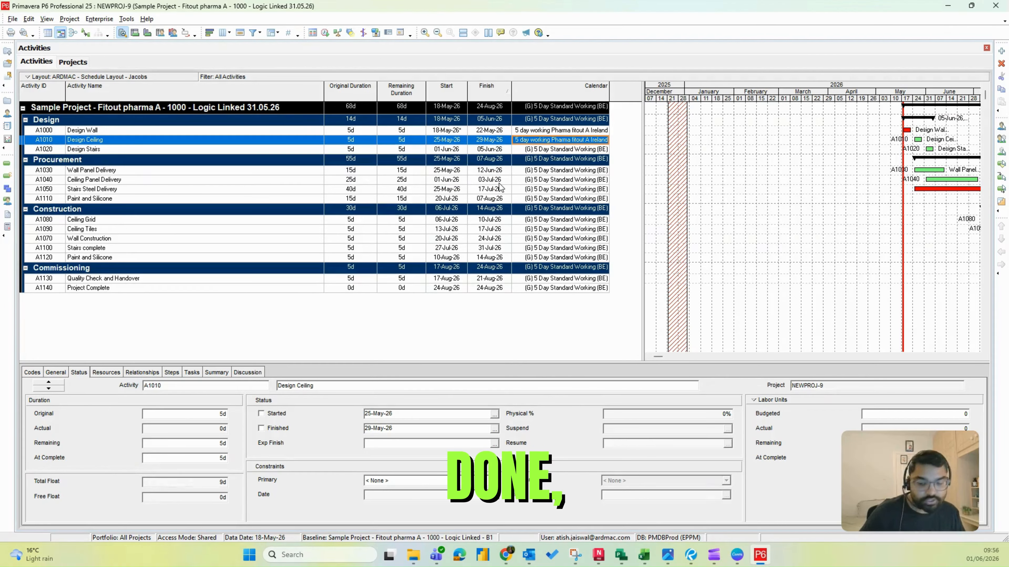
Step: Fill the calendar of A1010 Design Ceiling down through all activities to A1140 Project Complete
{"action": "left_click", "coordinate": [561, 287], "text": "shift"}
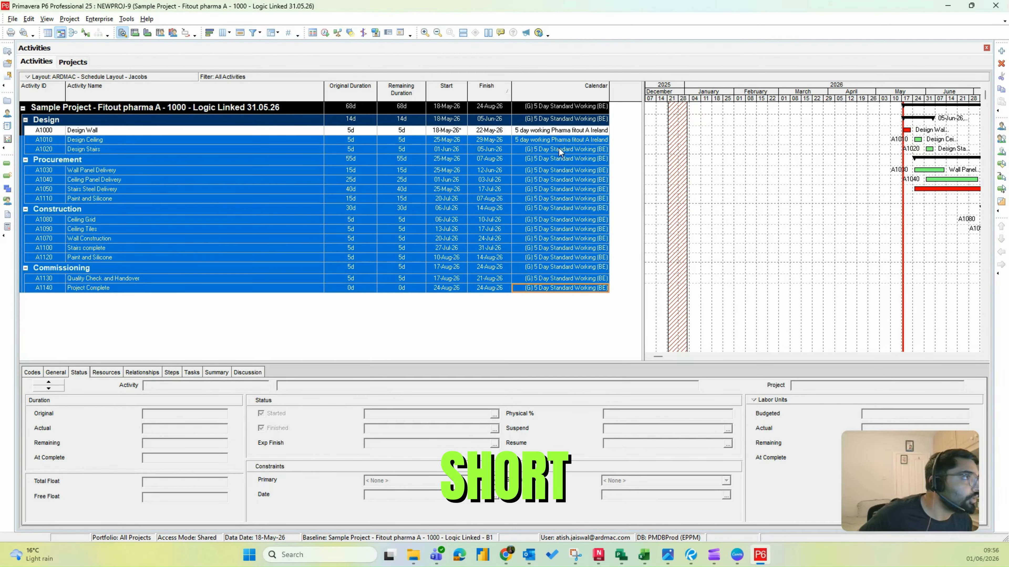
{"action": "right_click", "coordinate": [564, 141]}
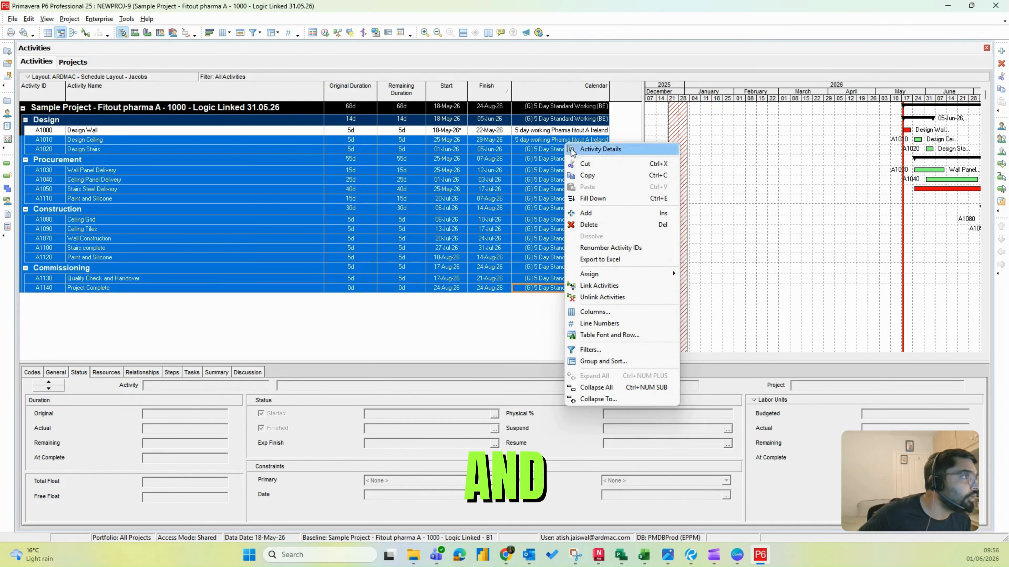
{"action": "left_click", "coordinate": [592, 202]}
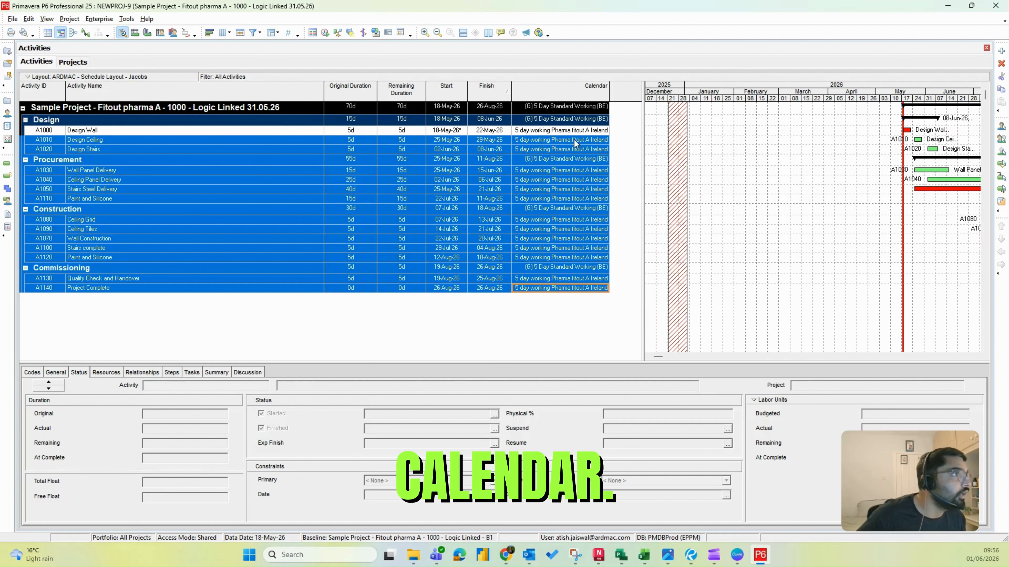
{"action": "left_click", "coordinate": [334, 339]}
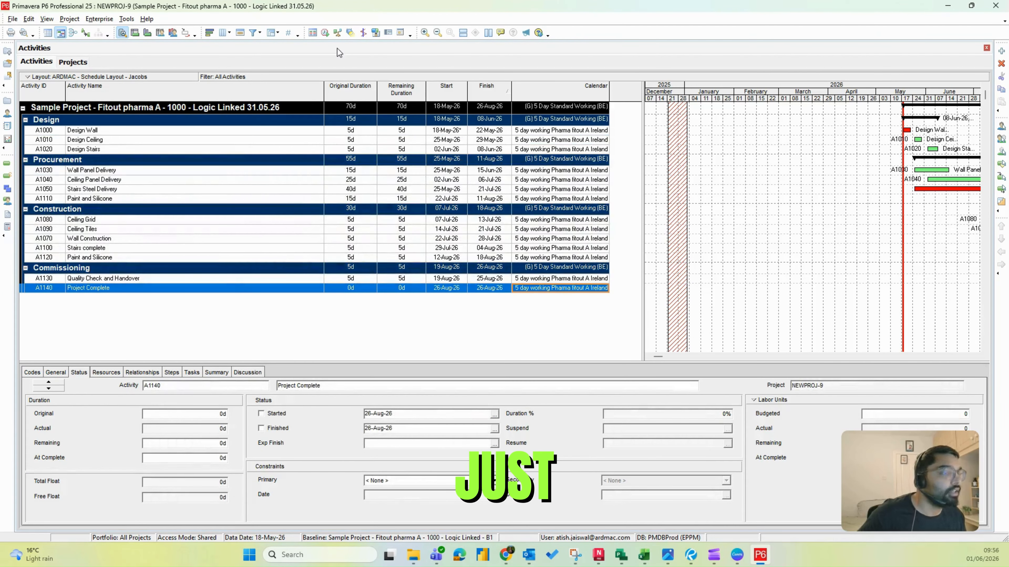
Step: Refresh the activity data and select A1020 Design Stairs to review its dates under the project calendar
{"action": "key", "text": "F5"}
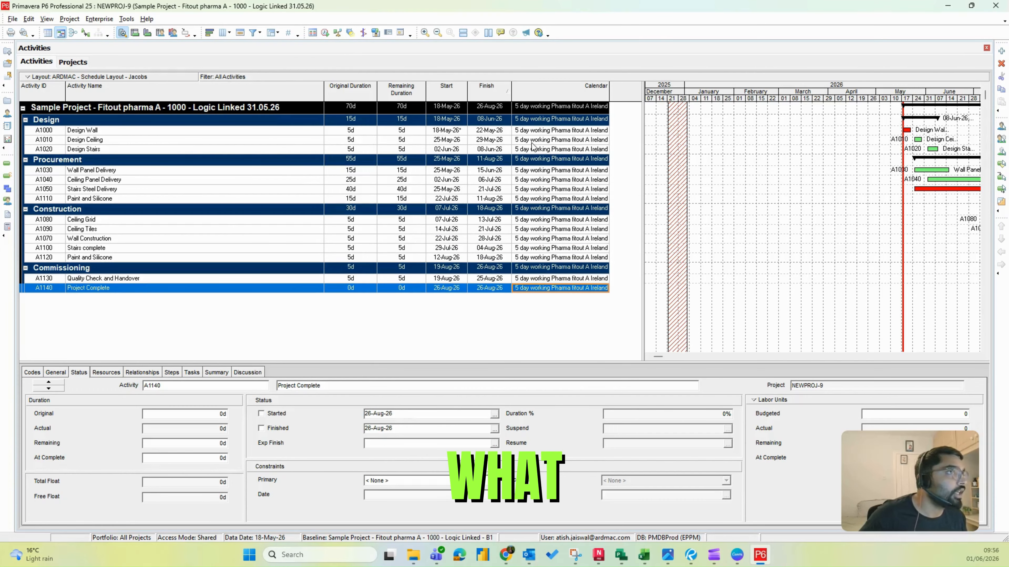
{"action": "left_click", "coordinate": [325, 34]}
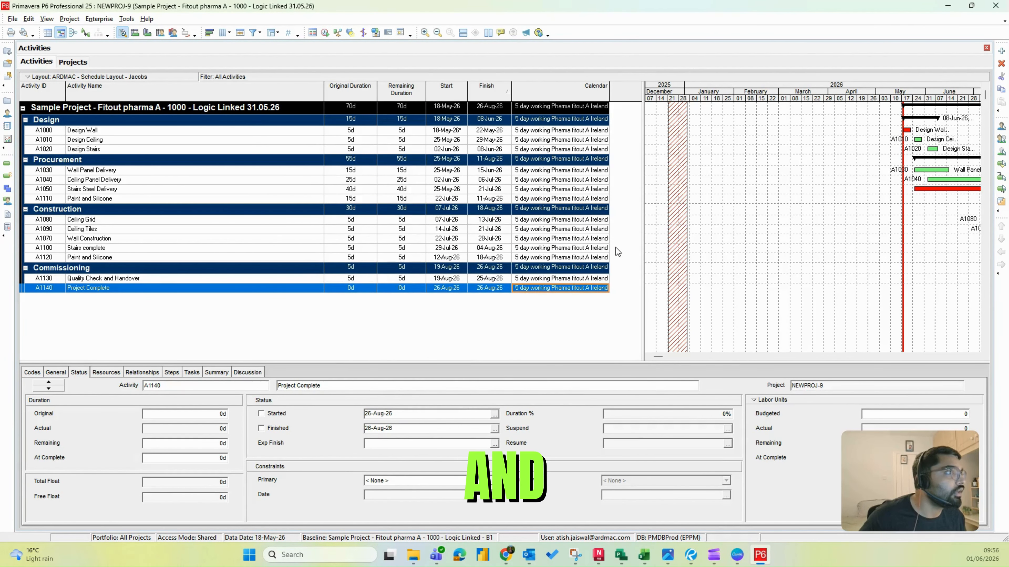
{"action": "left_click", "coordinate": [231, 148]}
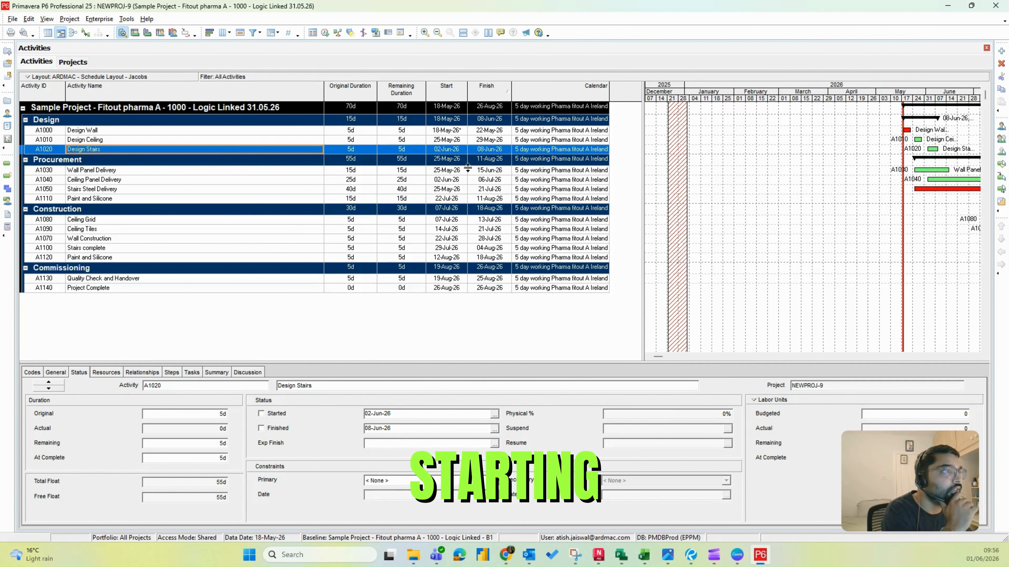